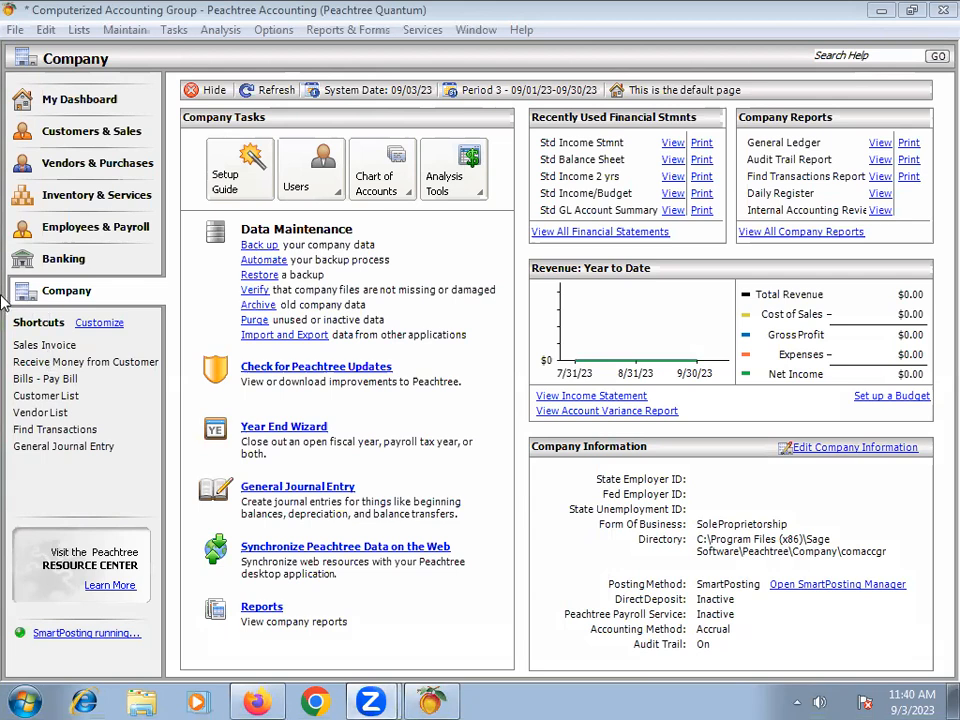
# Step: Close the current company and reopen Computerized Accounting Group from the list of existing companies
pyautogui.click(14, 30)
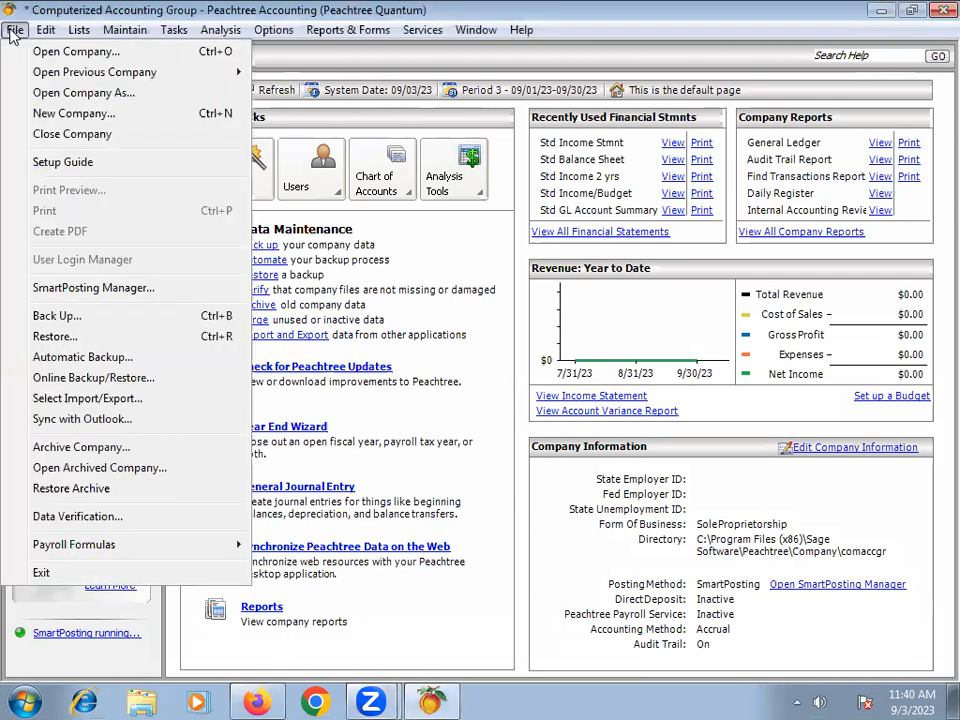
pyautogui.click(70, 133)
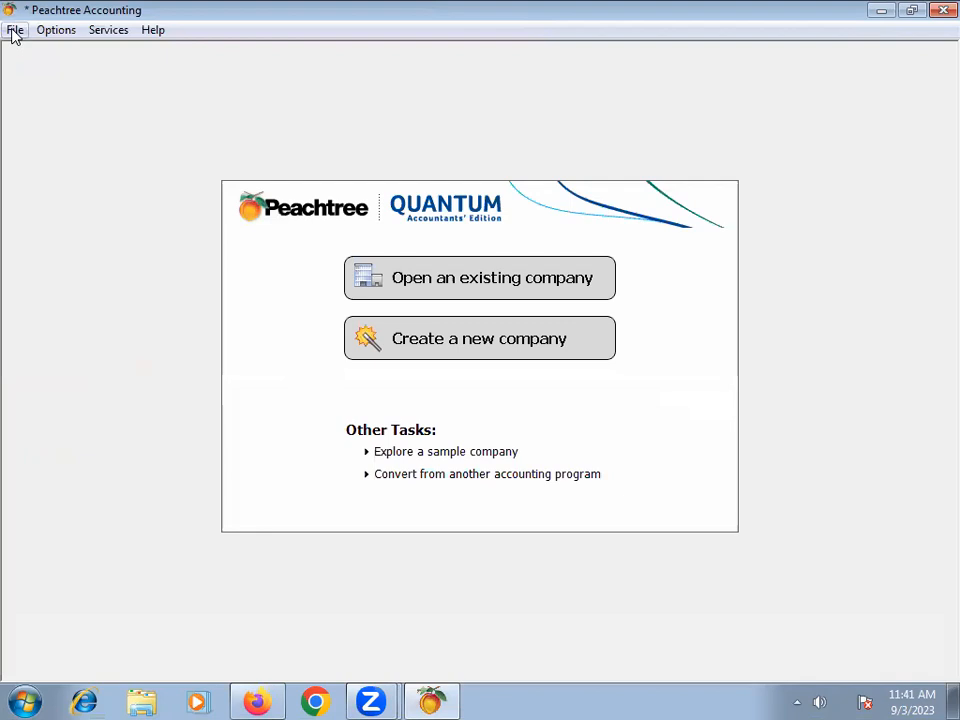
pyautogui.click(14, 32)
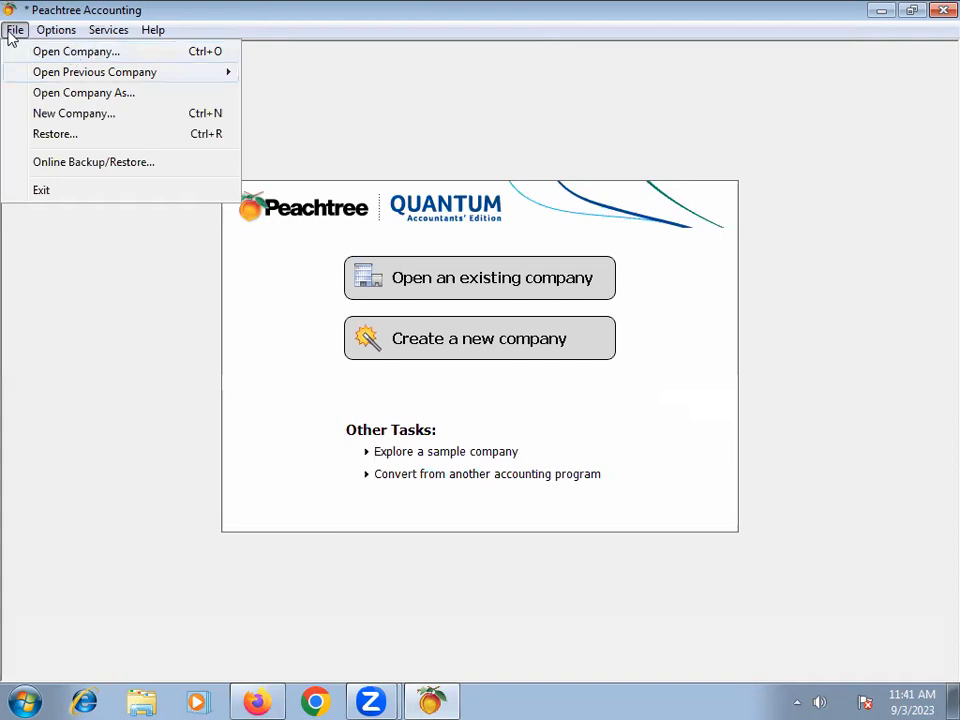
pyautogui.click(58, 51)
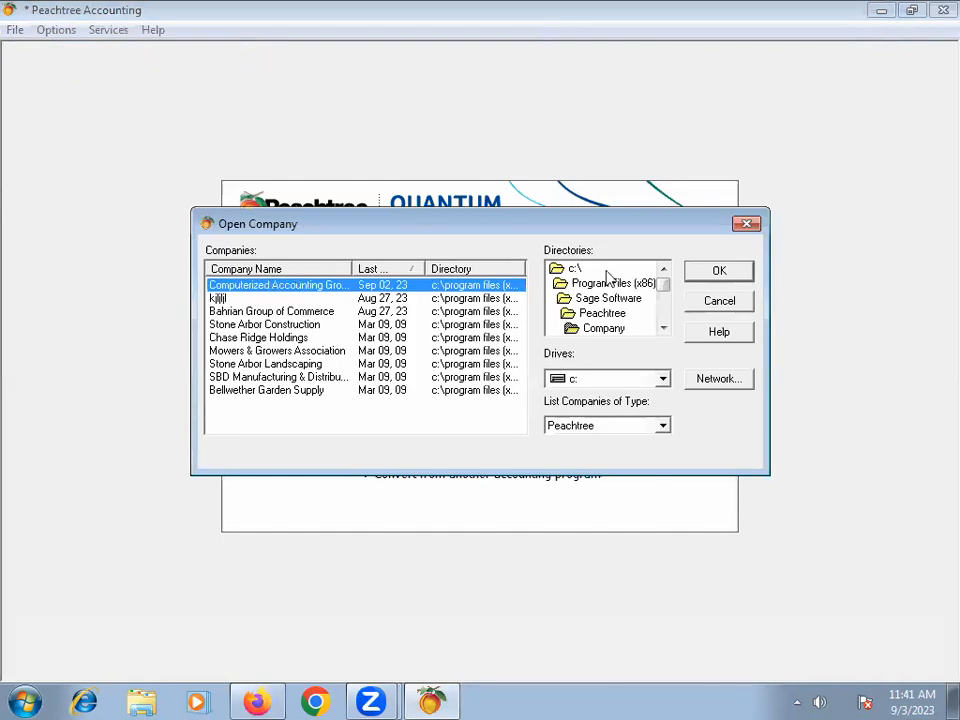
pyautogui.moveTo(351, 268); pyautogui.dragTo(396, 266)
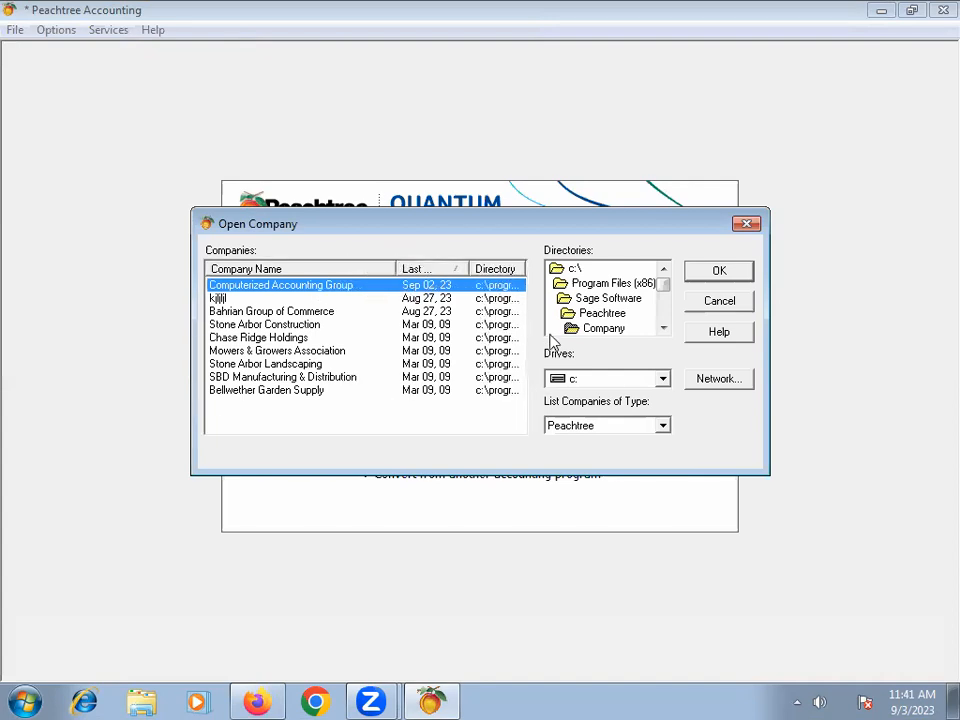
pyautogui.click(717, 276)
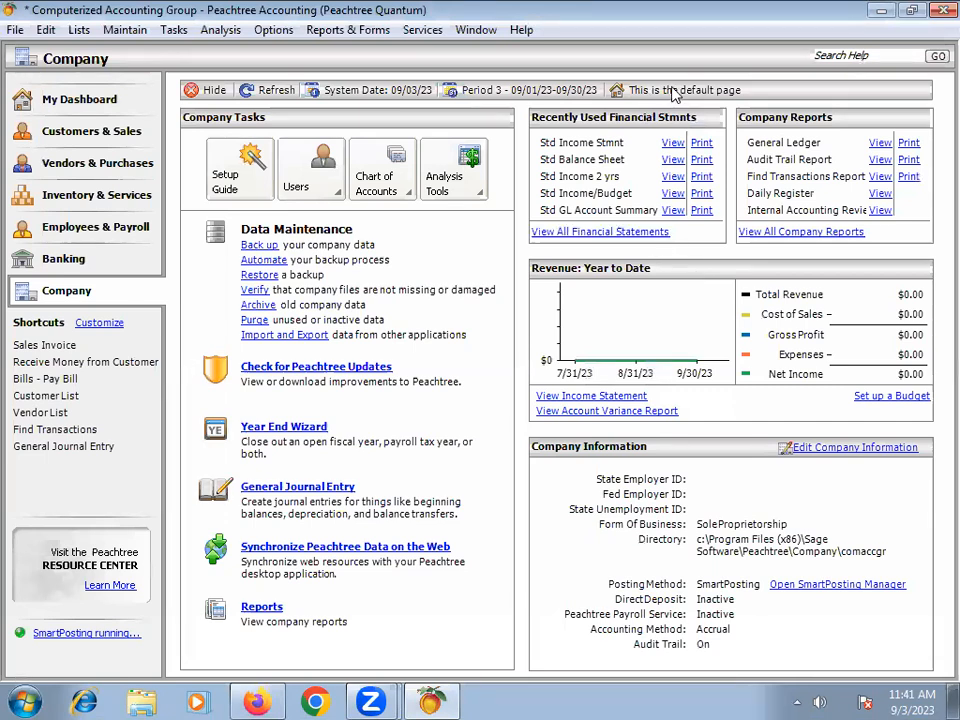
# Step: Look through the My Dashboard, Customers & Sales, Vendors & Purchases, Inventory & Services, and Employees & Payroll pages
pyautogui.click(89, 100)
pyautogui.click(60, 135)
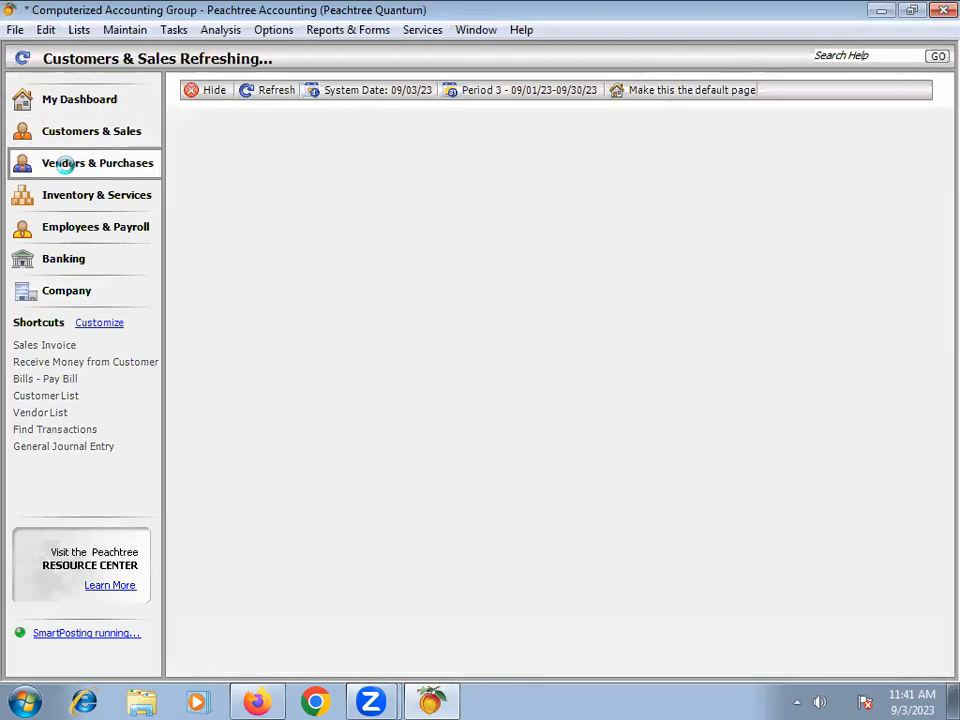
pyautogui.click(63, 165)
pyautogui.click(64, 193)
pyautogui.click(78, 229)
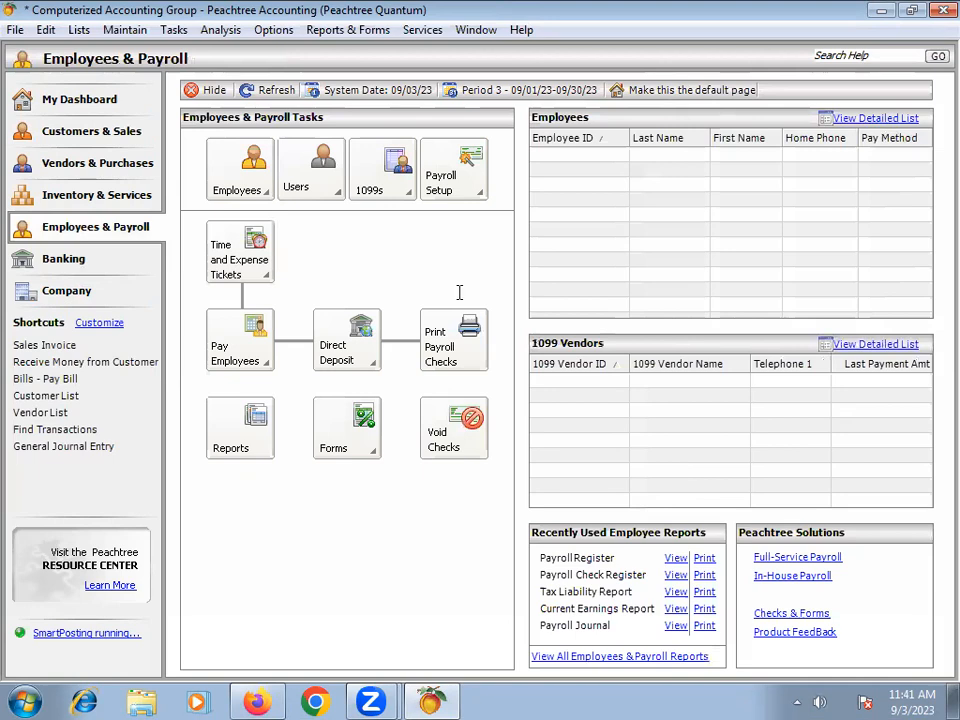
pyautogui.click(369, 698)
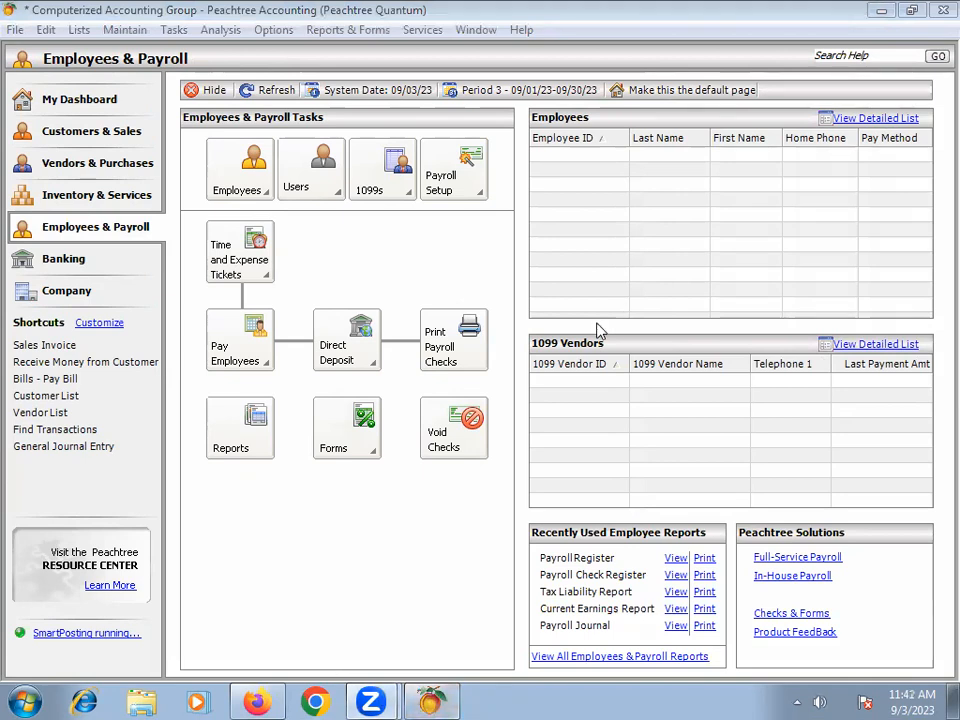
# Step: Return to the Company page and change the accounting period to 01 - Jul 01, 2023 to Jul 31, 2023
pyautogui.click(68, 292)
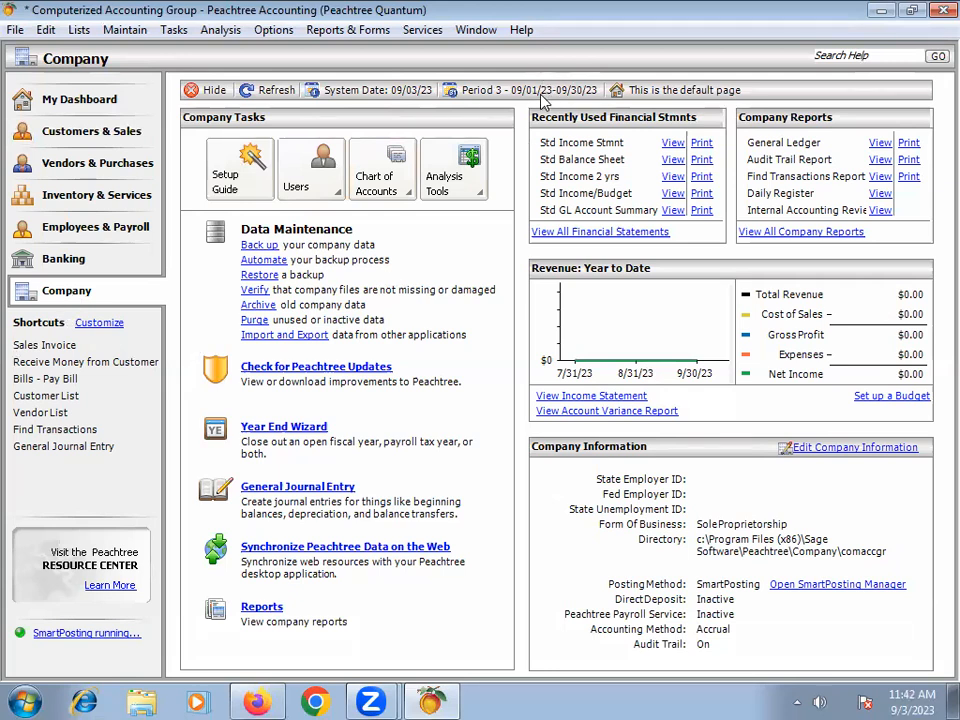
pyautogui.click(486, 93)
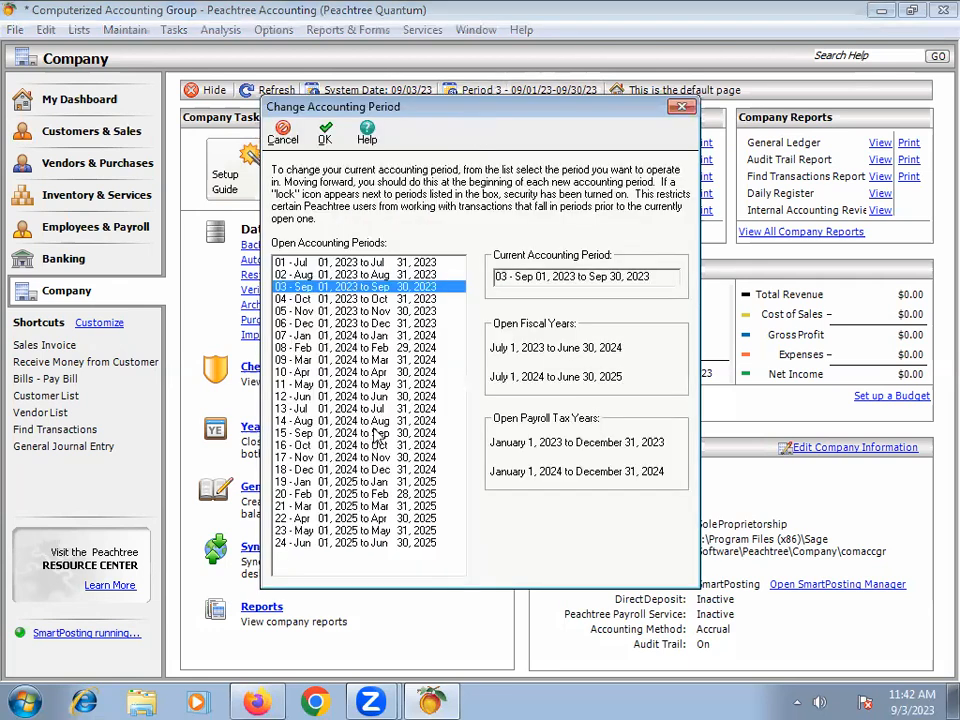
pyautogui.click(310, 262)
pyautogui.click(330, 133)
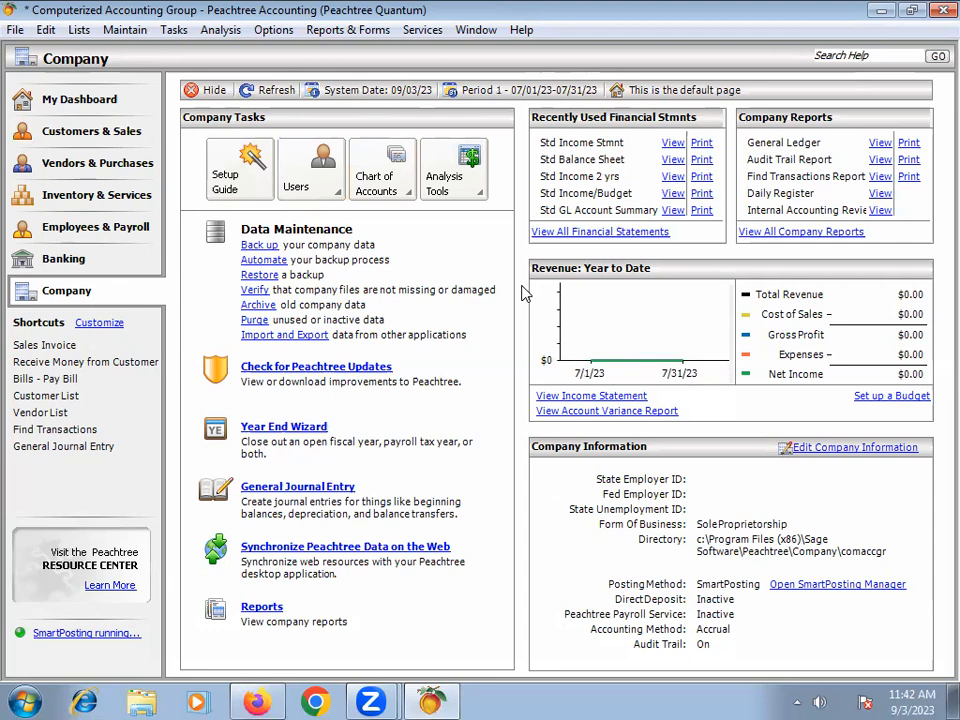
# Step: Change the accounting period to 03 - Sep 01, 2023 to Sep 30, 2023
pyautogui.click(488, 92)
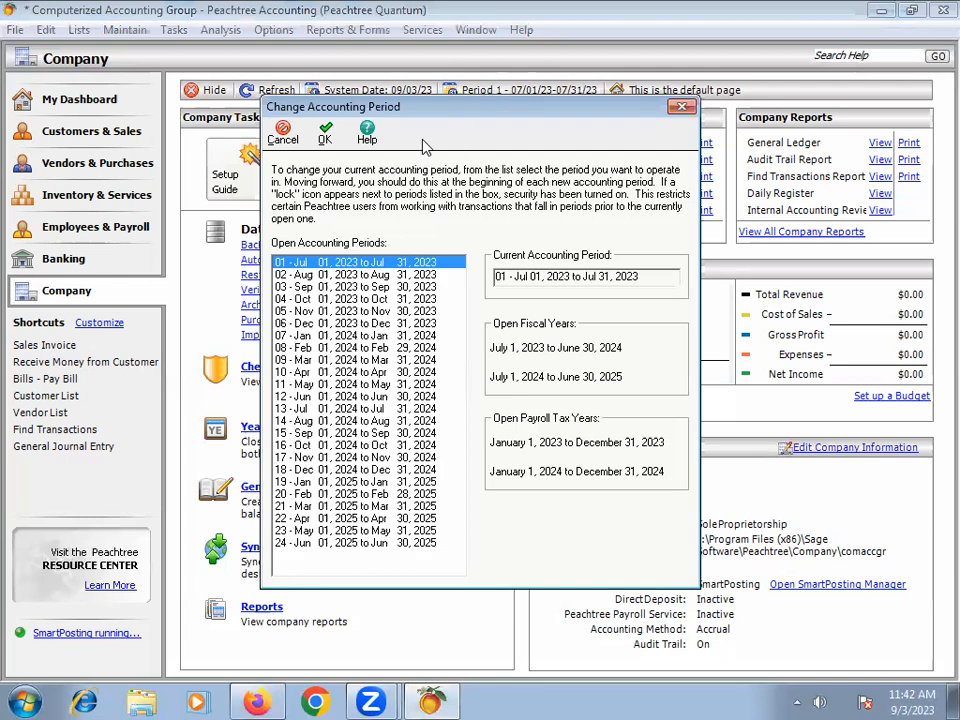
pyautogui.click(296, 288)
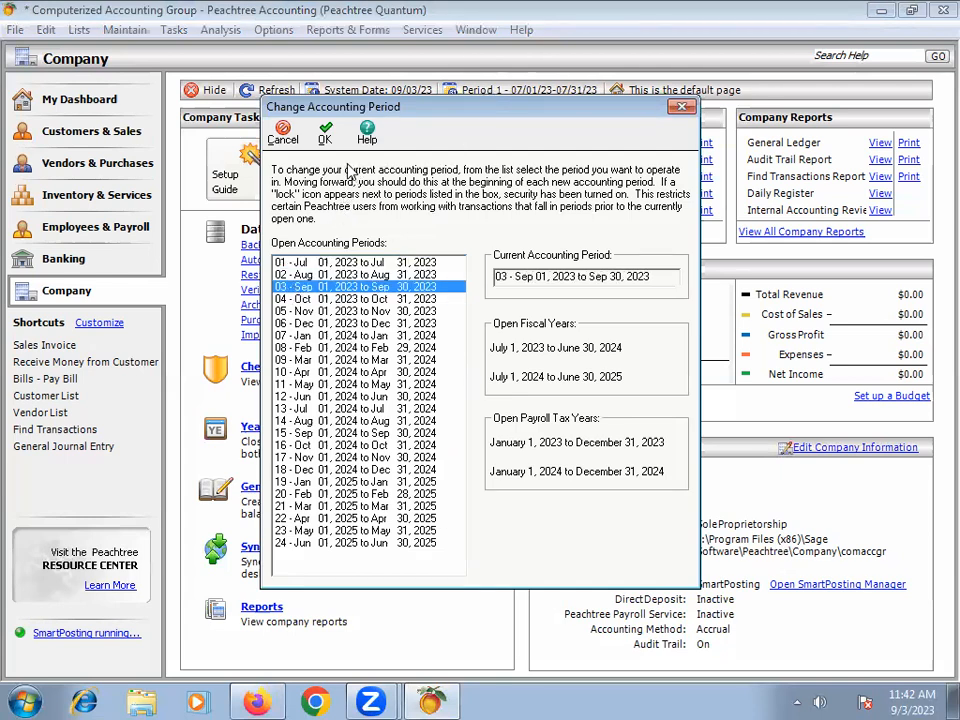
pyautogui.click(325, 141)
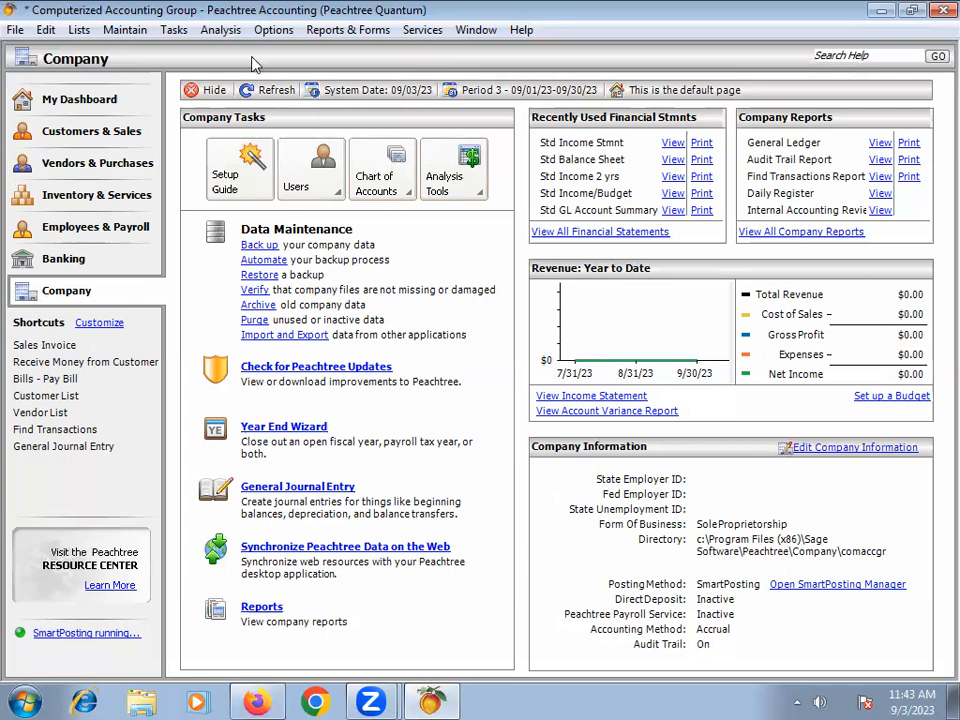
# Step: Open the chart of accounts for maintenance and maximize its window
pyautogui.click(125, 30)
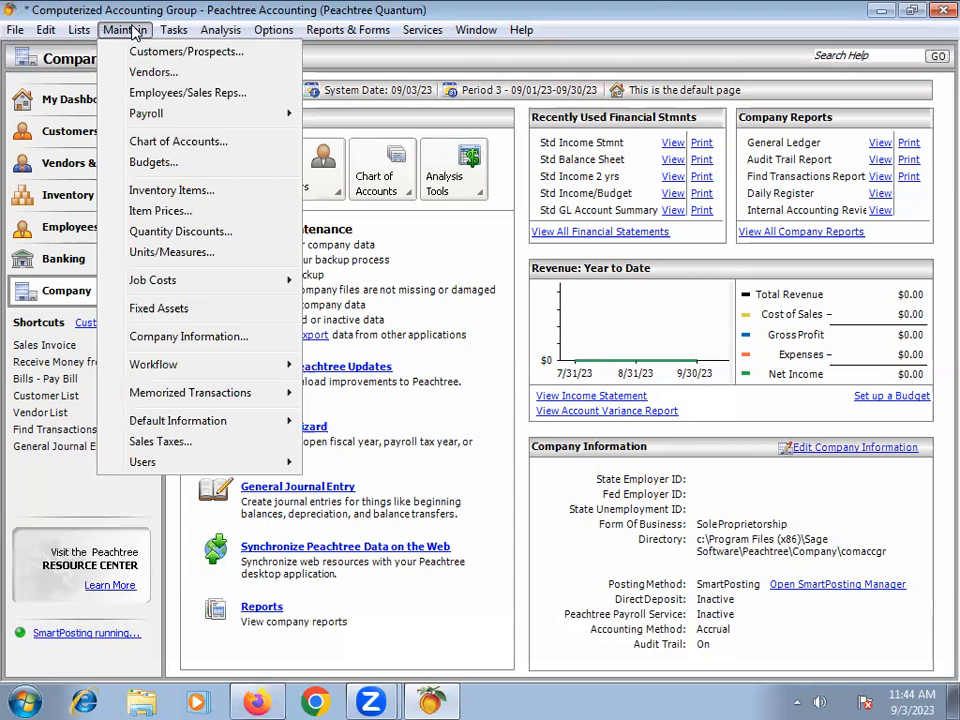
pyautogui.click(133, 31)
pyautogui.click(170, 29)
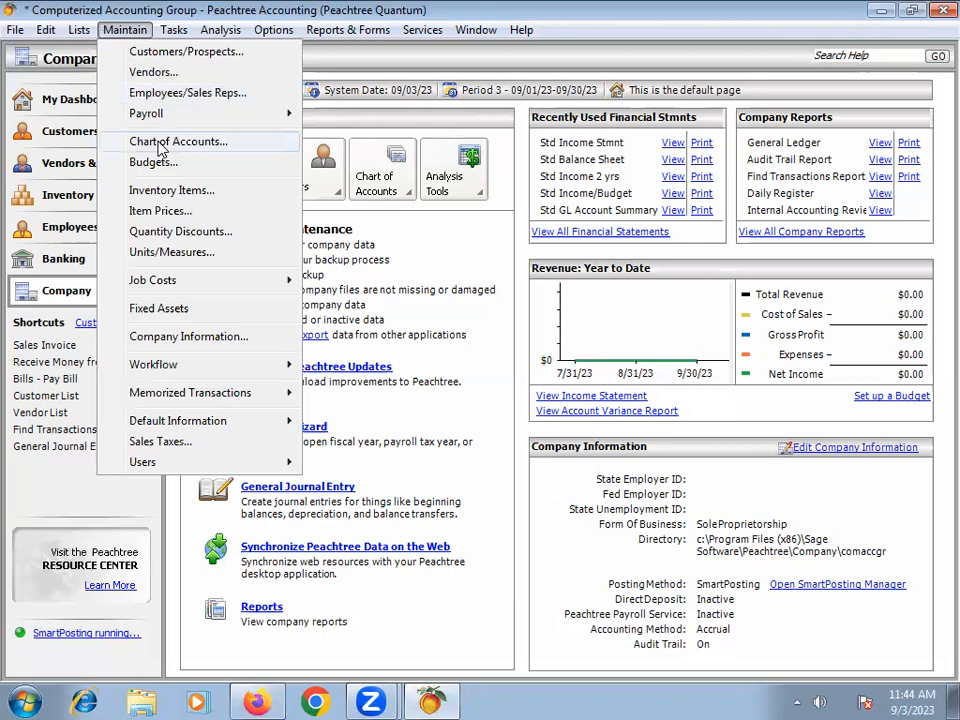
pyautogui.click(159, 143)
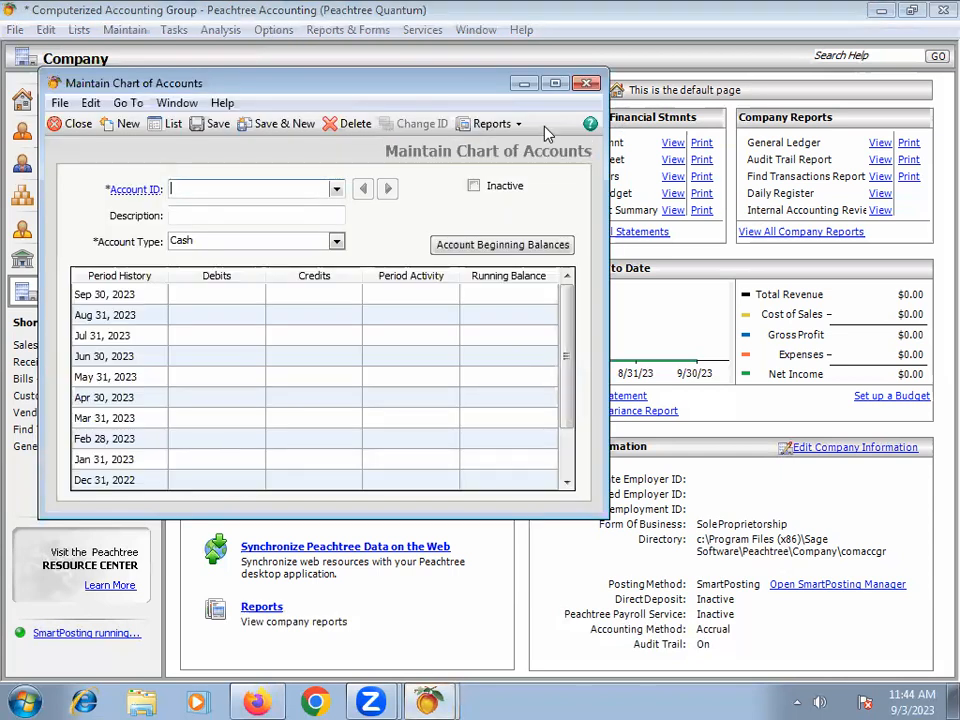
pyautogui.click(556, 84)
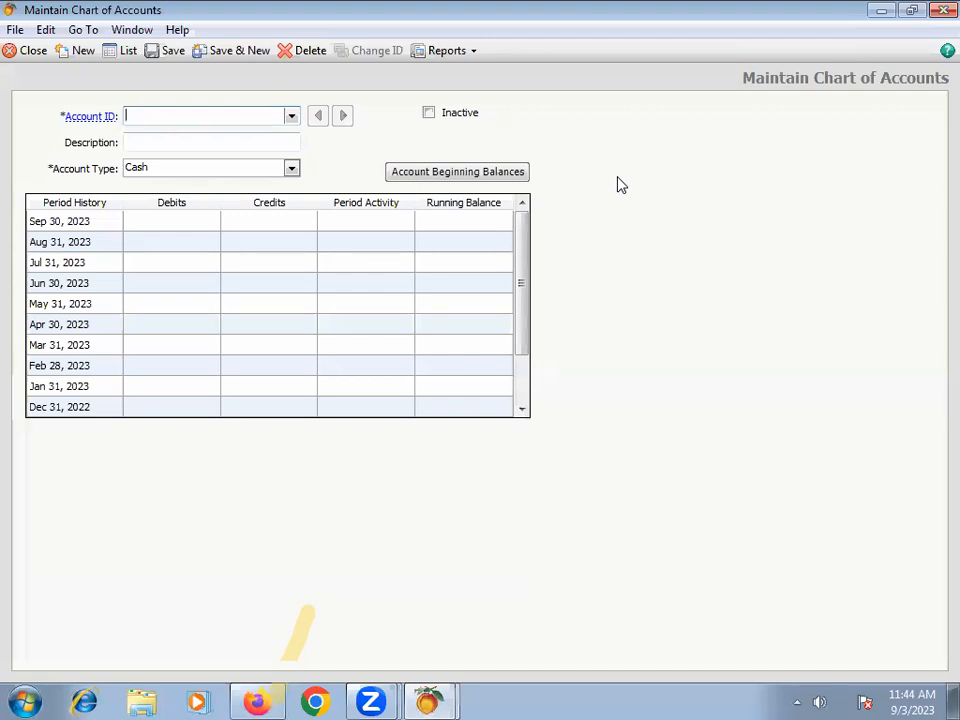
# Step: Review the available account types and choose Cash for the new account
pyautogui.click(291, 168)
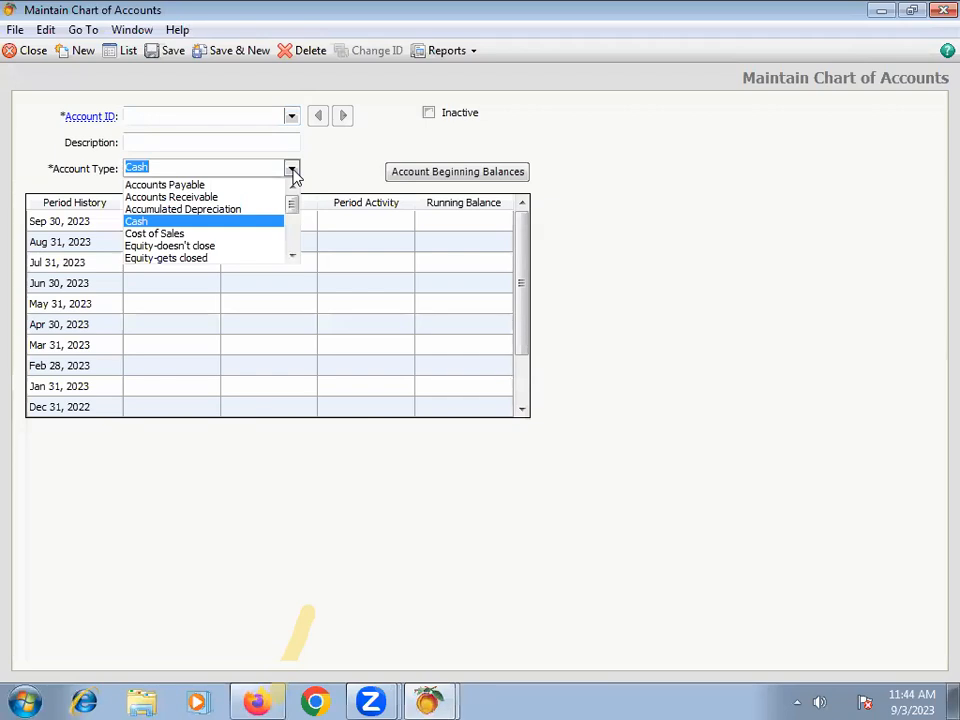
pyautogui.scroll(-4, 292, 232)
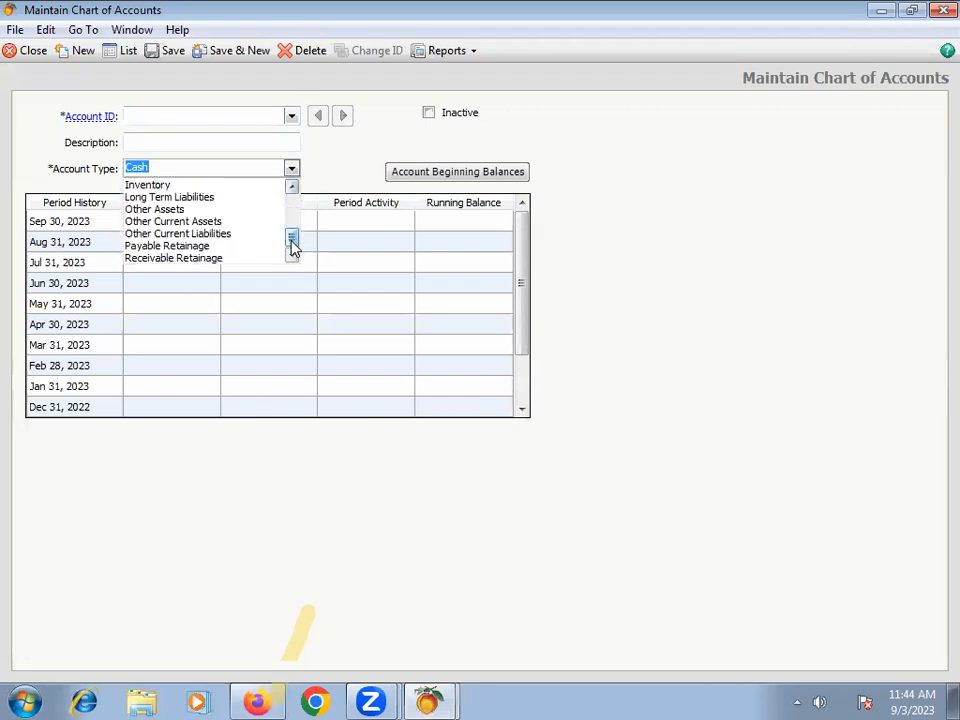
pyautogui.scroll(4, 291, 248)
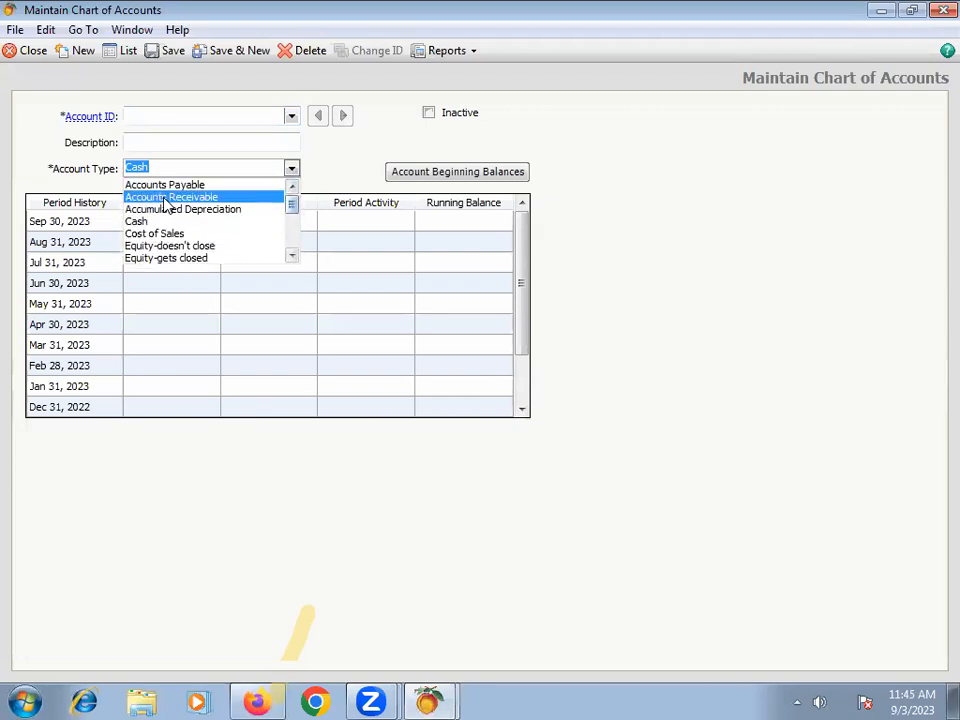
pyautogui.click(237, 222)
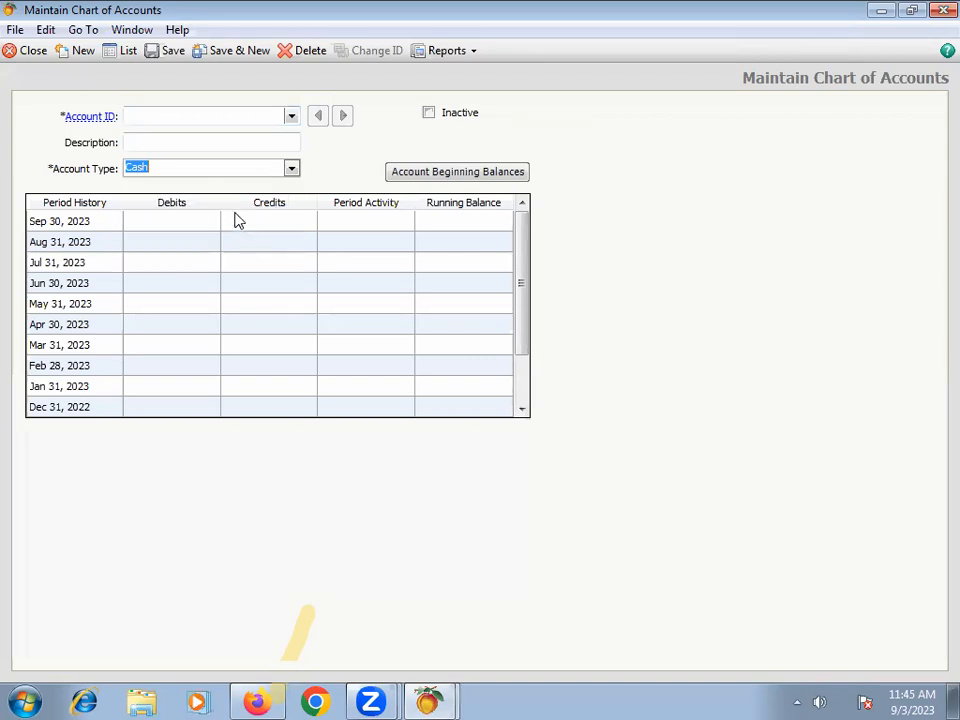
# Step: Enter "Cash in Hand" as both account ID and description, save the account, and start a new one
pyautogui.click(200, 112)
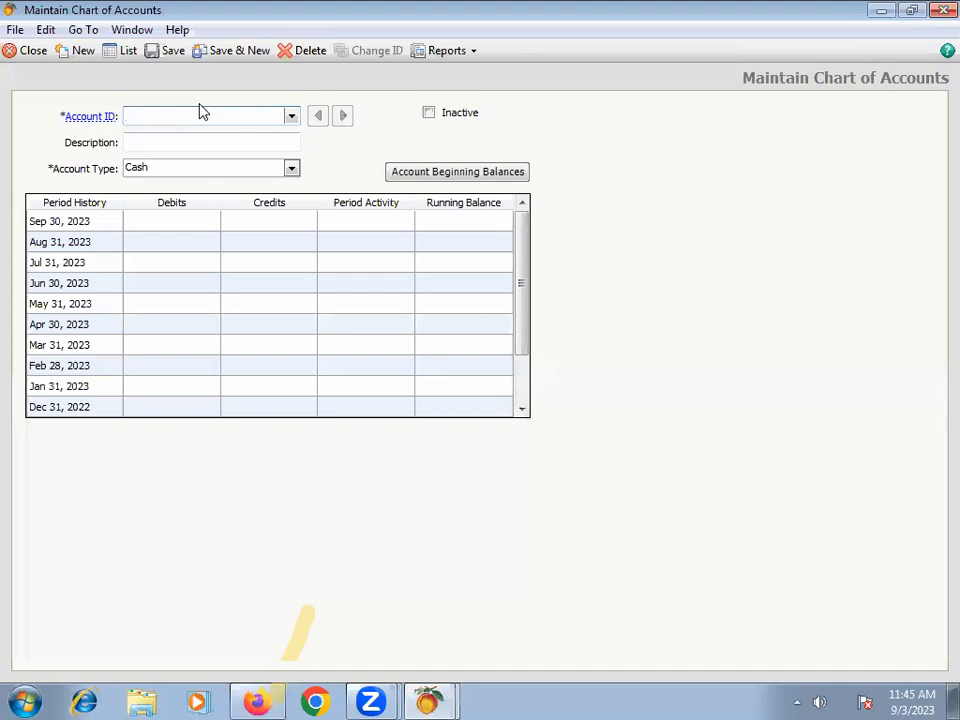
pyautogui.write('Cash in Han')
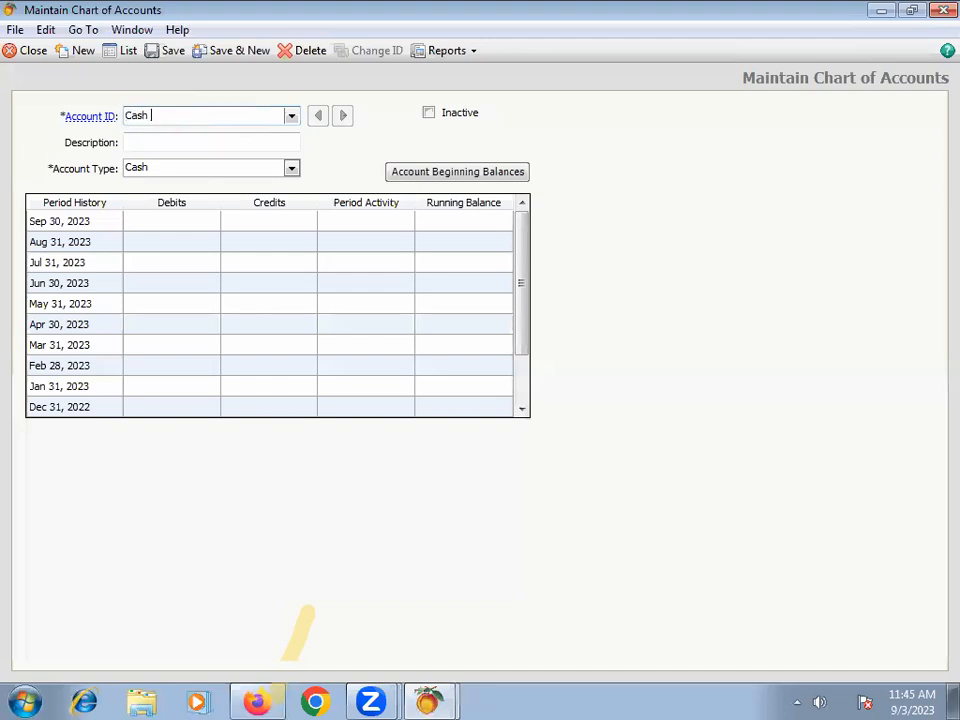
pyautogui.write('d')
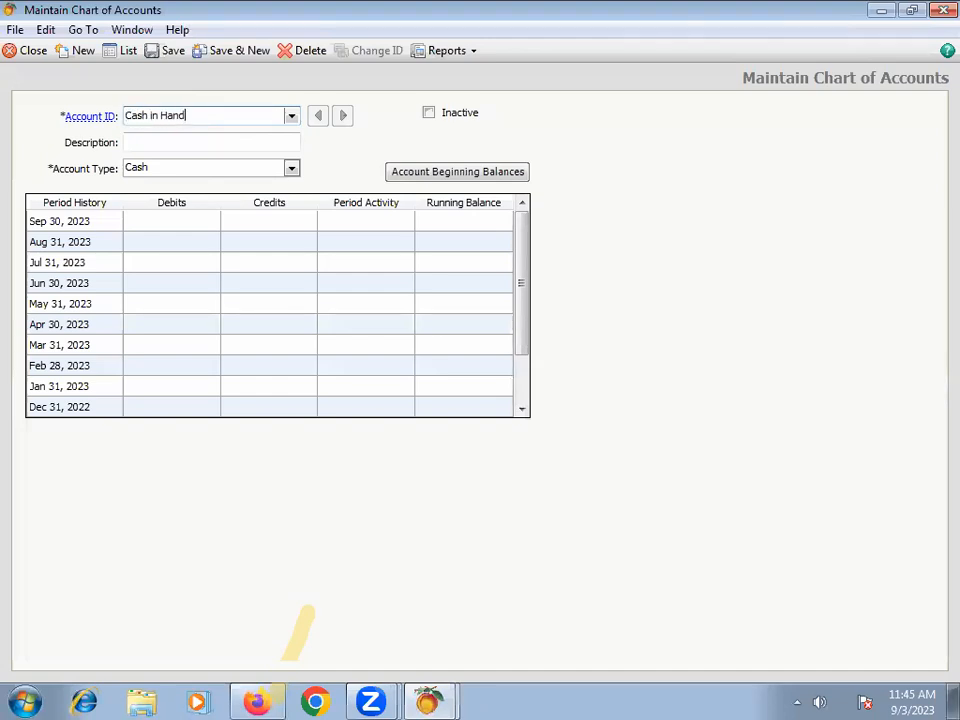
pyautogui.press('Tab')
pyautogui.write('Cash')
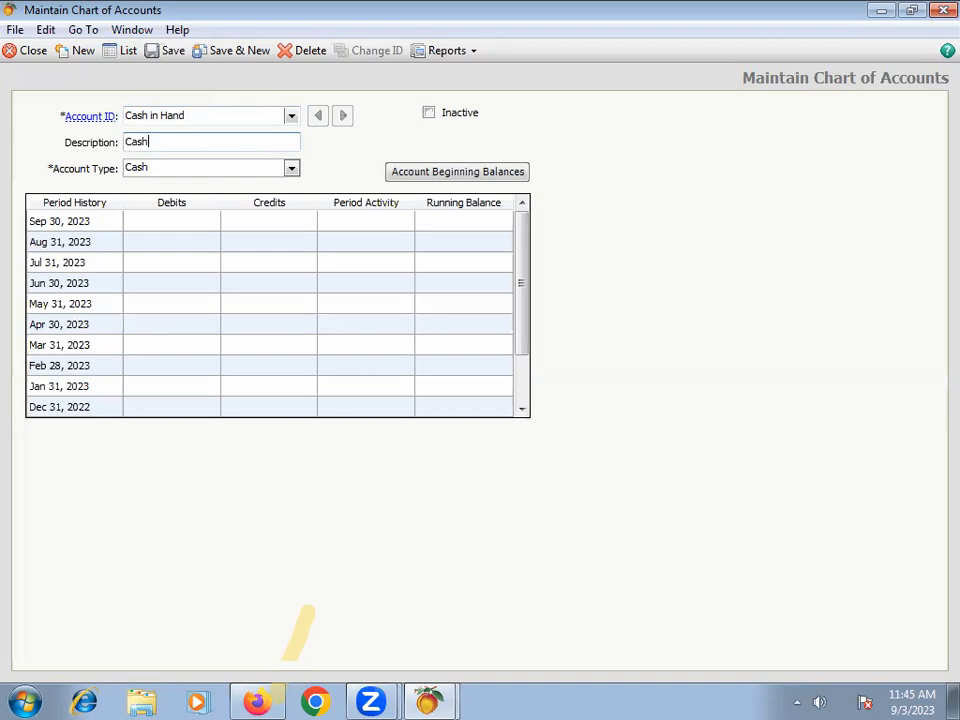
pyautogui.write(' in Hand')
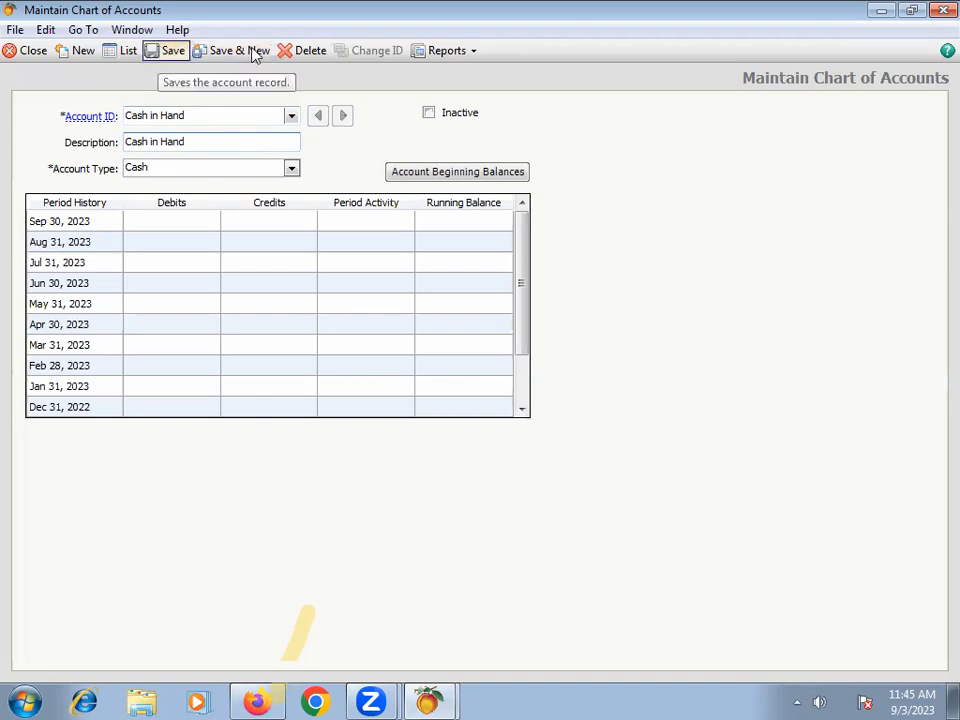
pyautogui.click(168, 55)
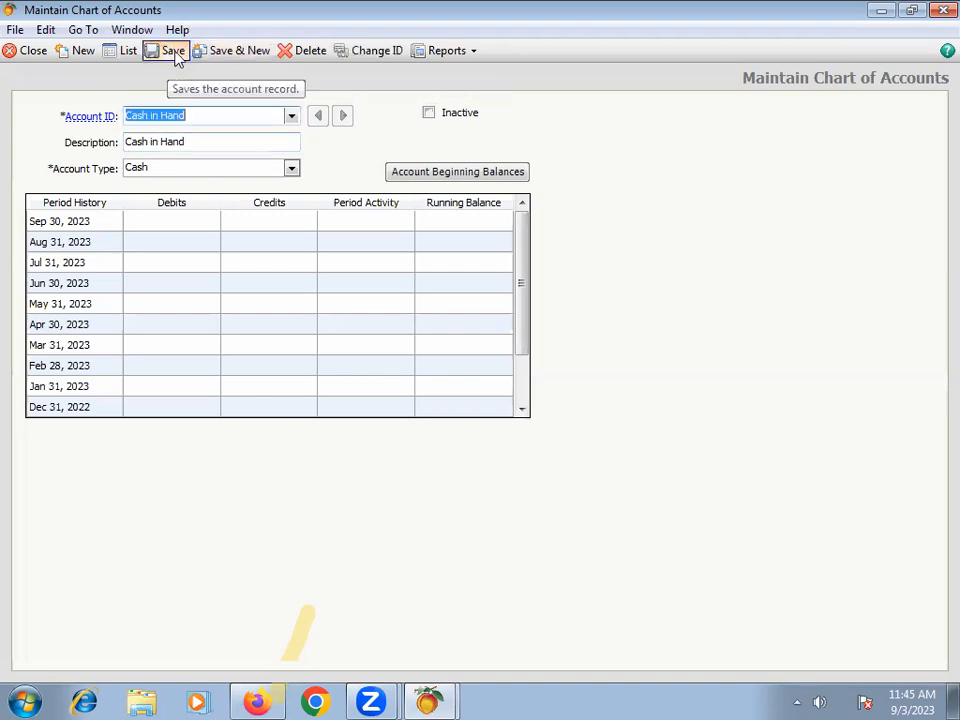
pyautogui.click(212, 55)
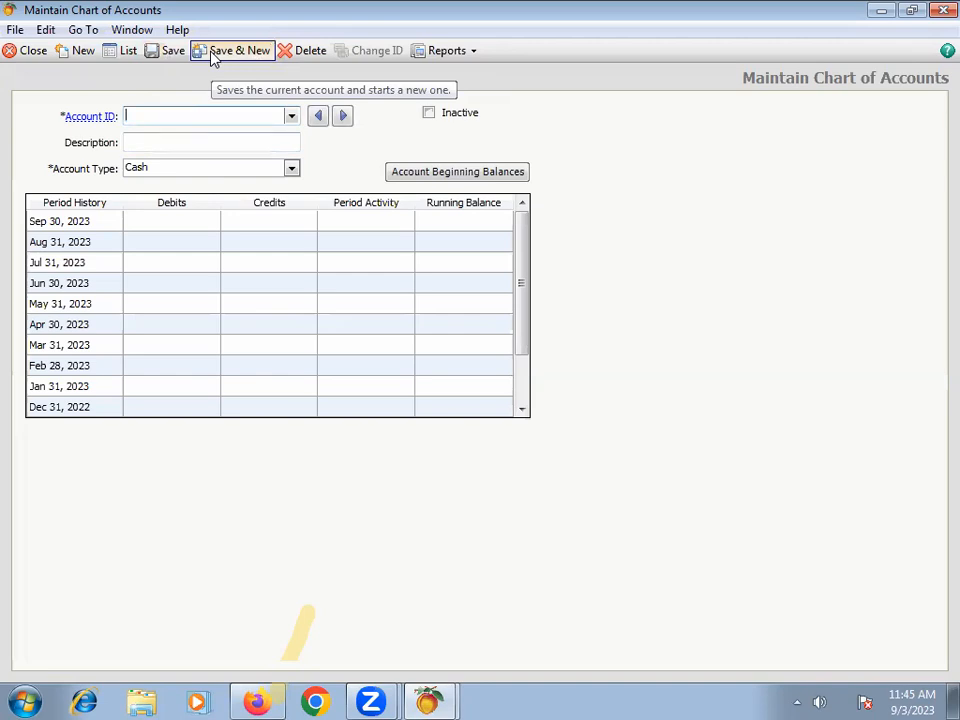
# Step: Enter "Capital" as both the account ID and the description of the new account
pyautogui.write('C')
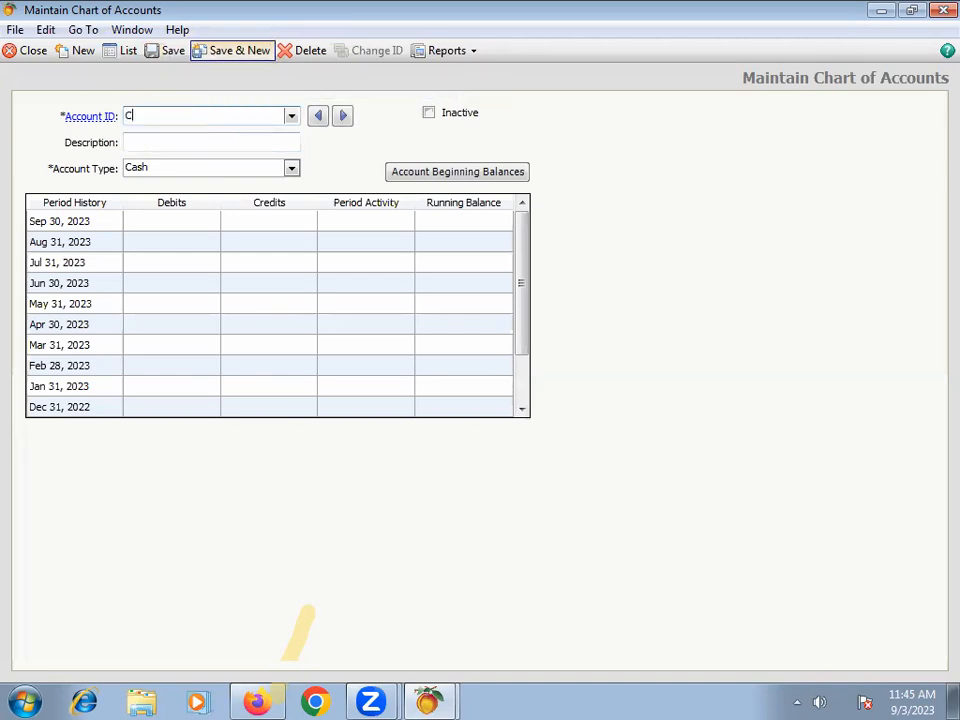
pyautogui.write('apital')
pyautogui.press('Tab')
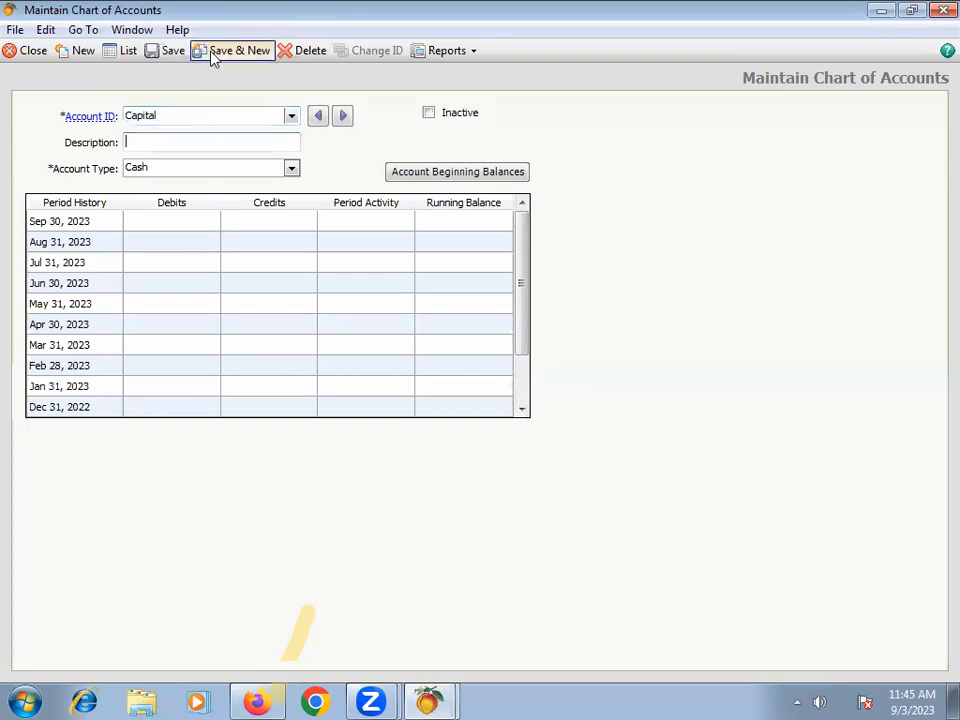
pyautogui.write('Capital')
pyautogui.press('Tab')
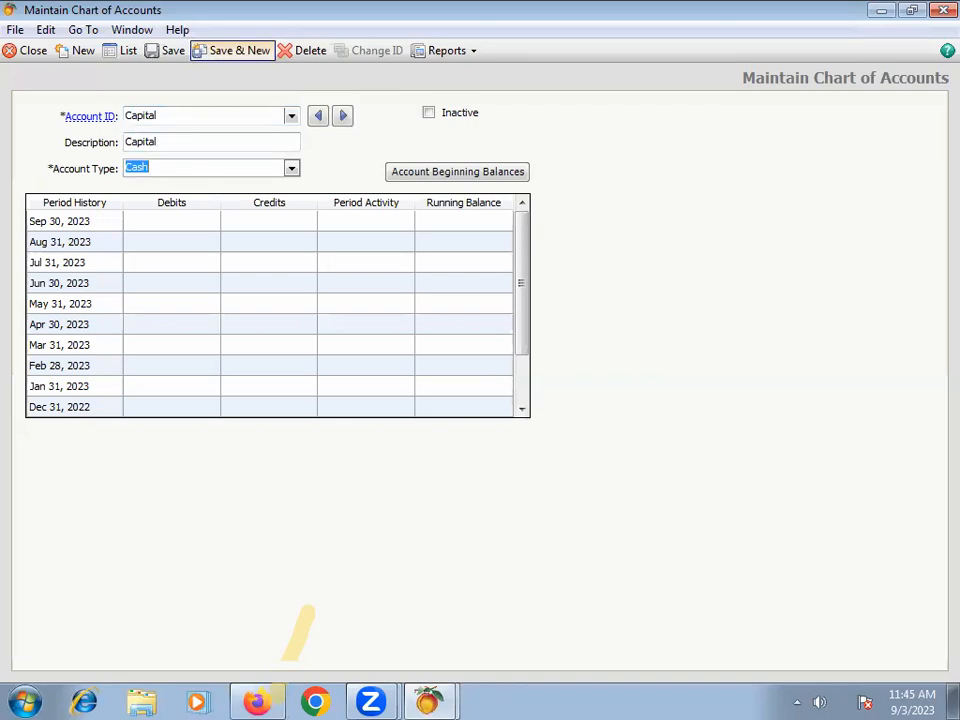
# Step: Set the Capital account's type to Equity-doesn't close, save it, and start a new account
pyautogui.click(292, 169)
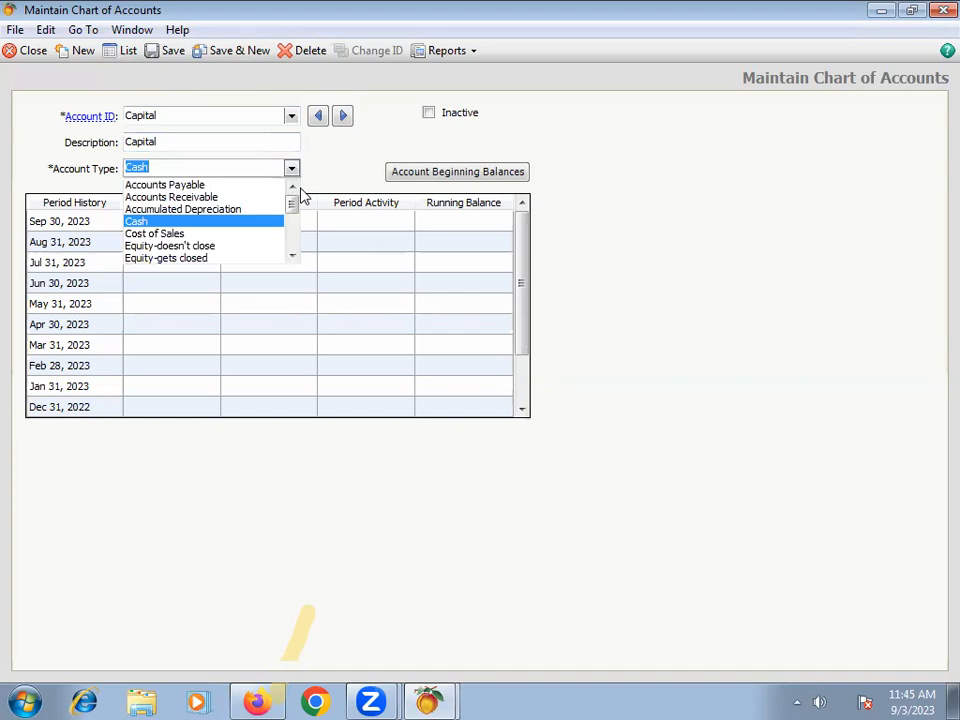
pyautogui.scroll(-3, 194, 262)
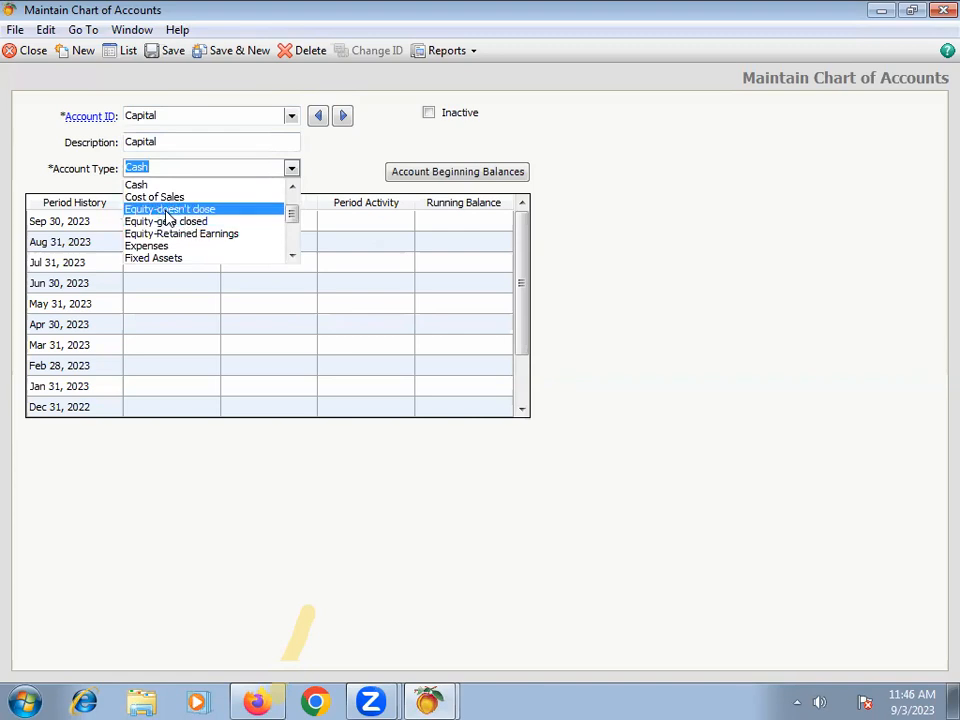
pyautogui.click(167, 211)
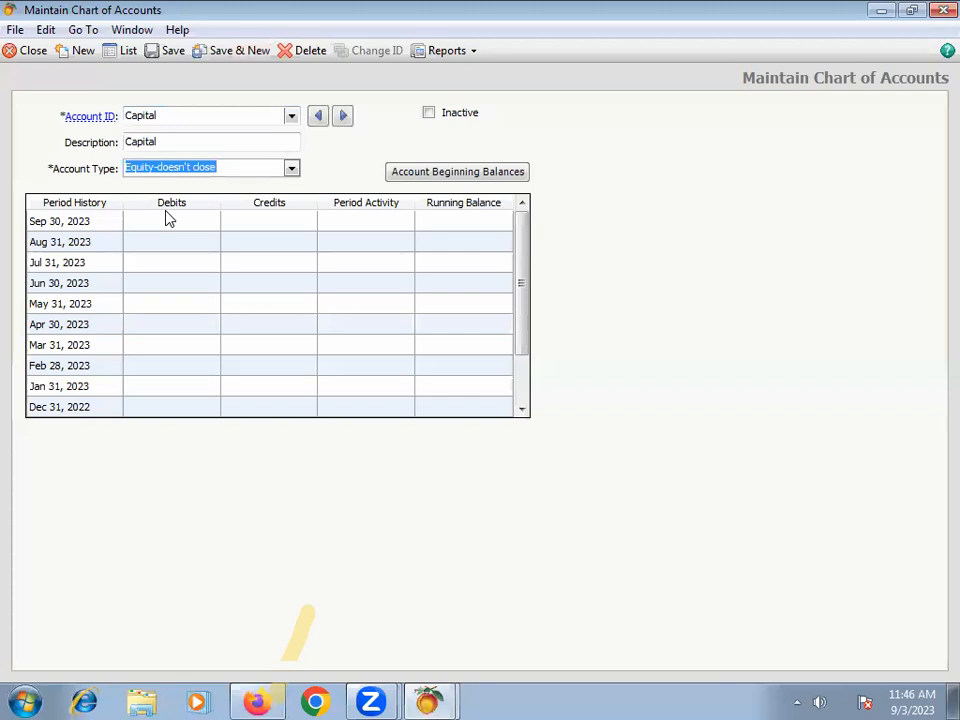
pyautogui.click(239, 58)
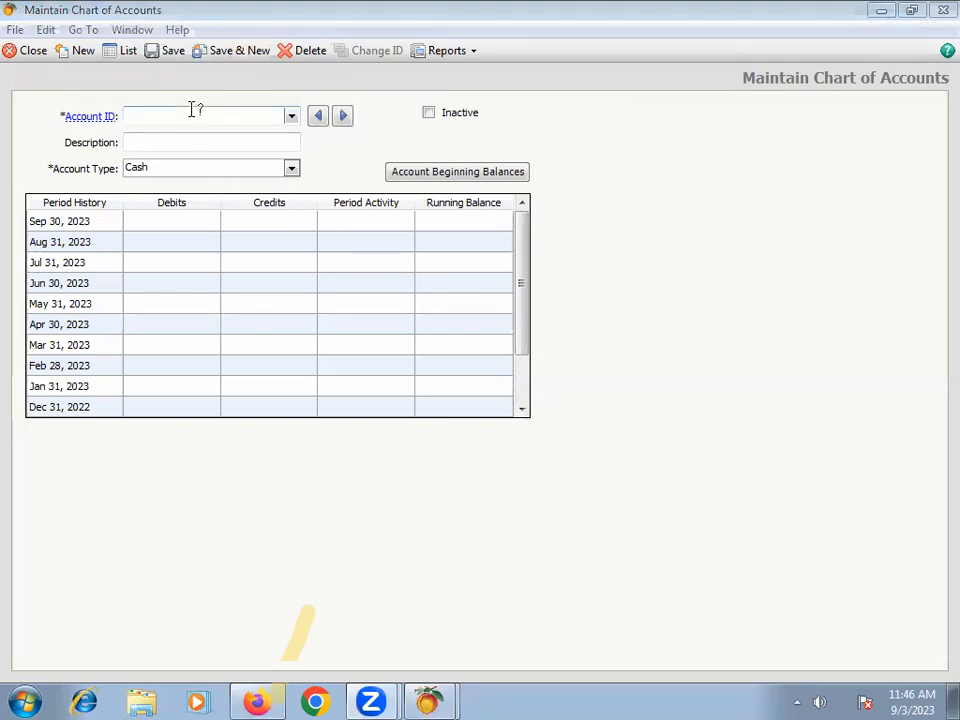
# Step: Enter "Retain Earning" as both the account ID and the description of the new account
pyautogui.click(291, 116)
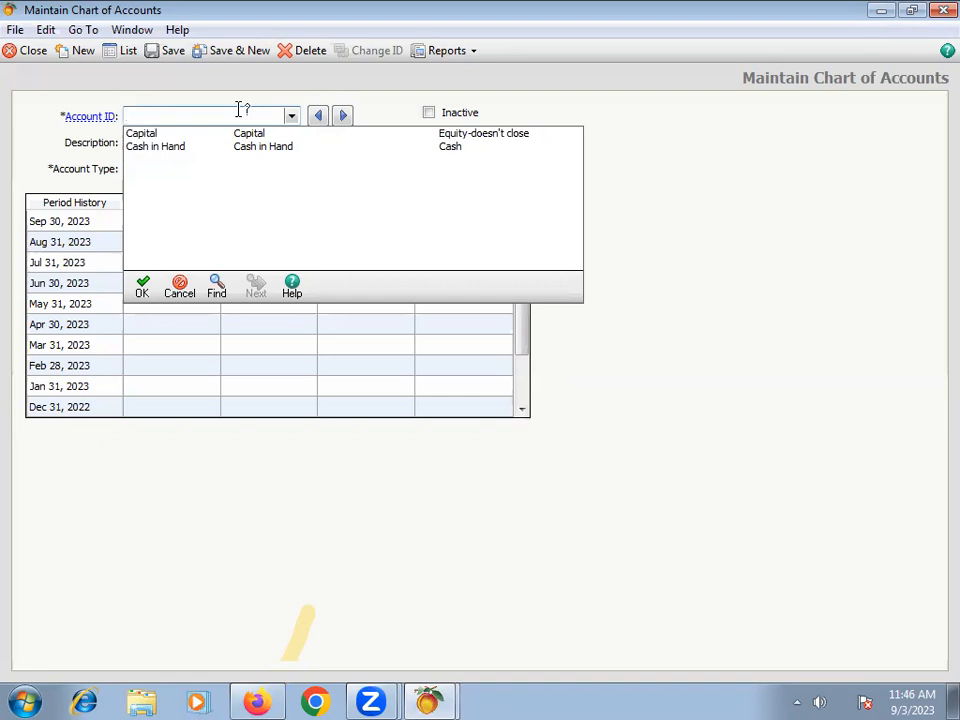
pyautogui.write('Retain Earning')
pyautogui.press('Tab')
pyautogui.write('Rt')
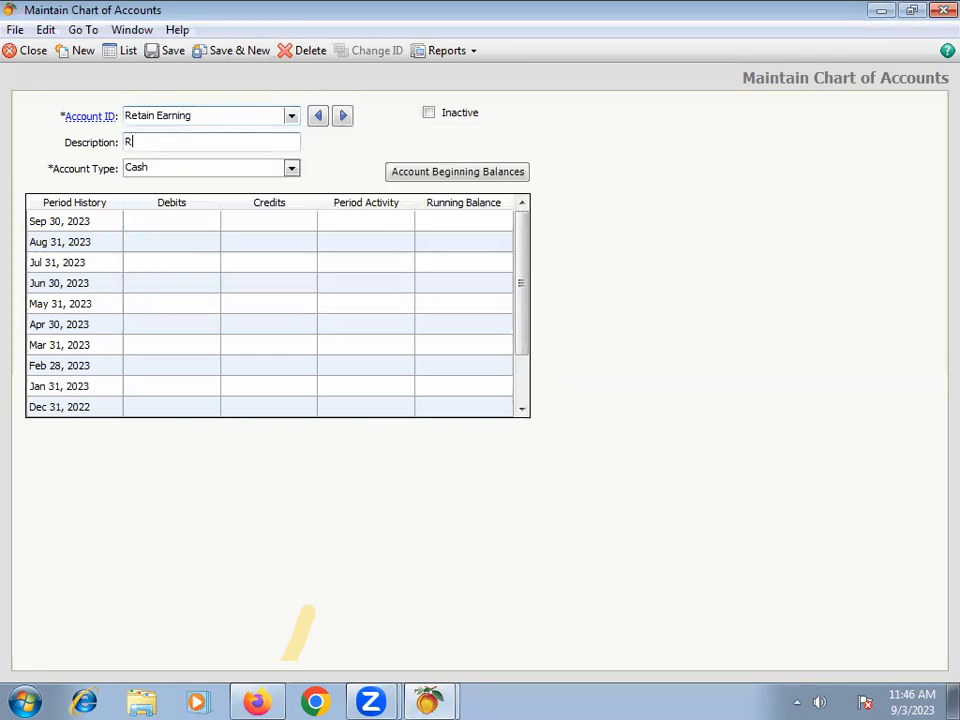
pyautogui.write('tain Earn')
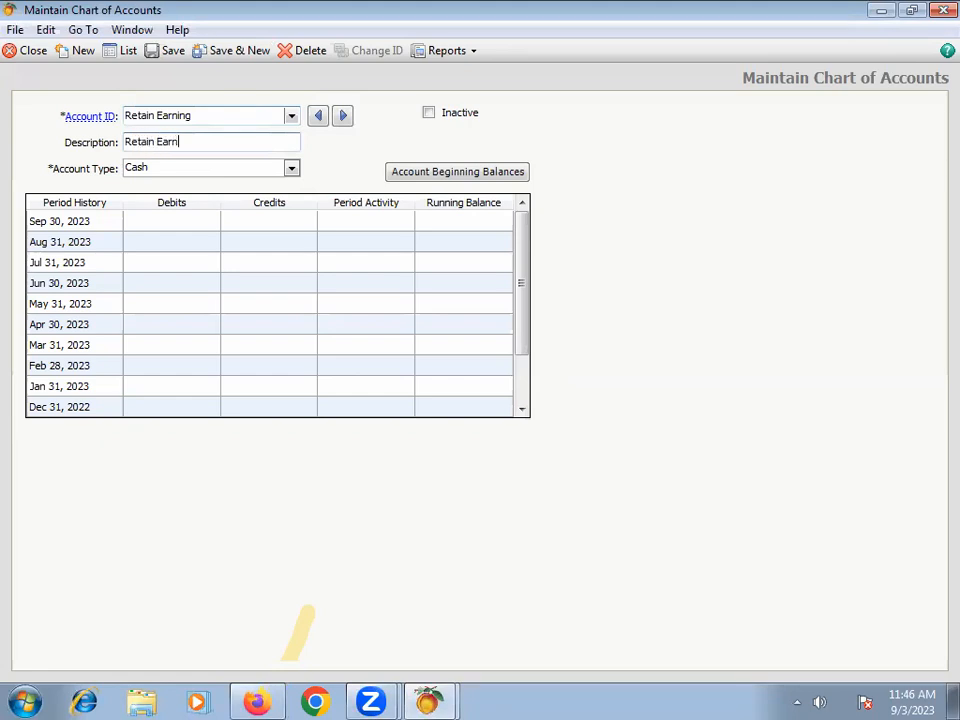
pyautogui.write('ing')
# Step: Set the Retain Earning account's type to Equity-Retained Earnings, save it, and start a new account
pyautogui.press('Tab')
pyautogui.press('e')
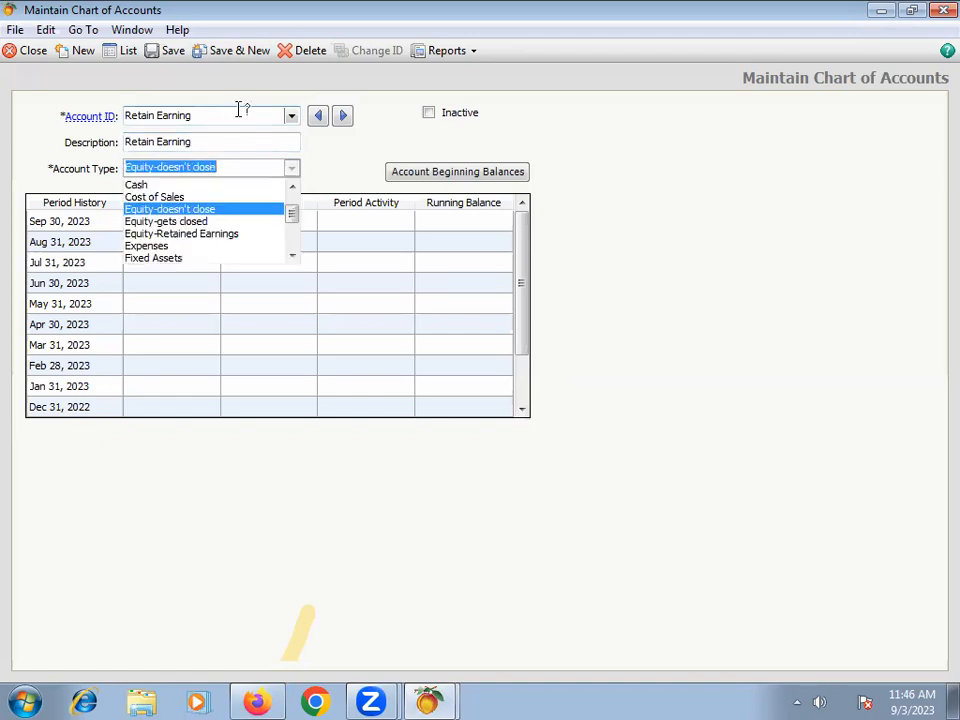
pyautogui.click(176, 236)
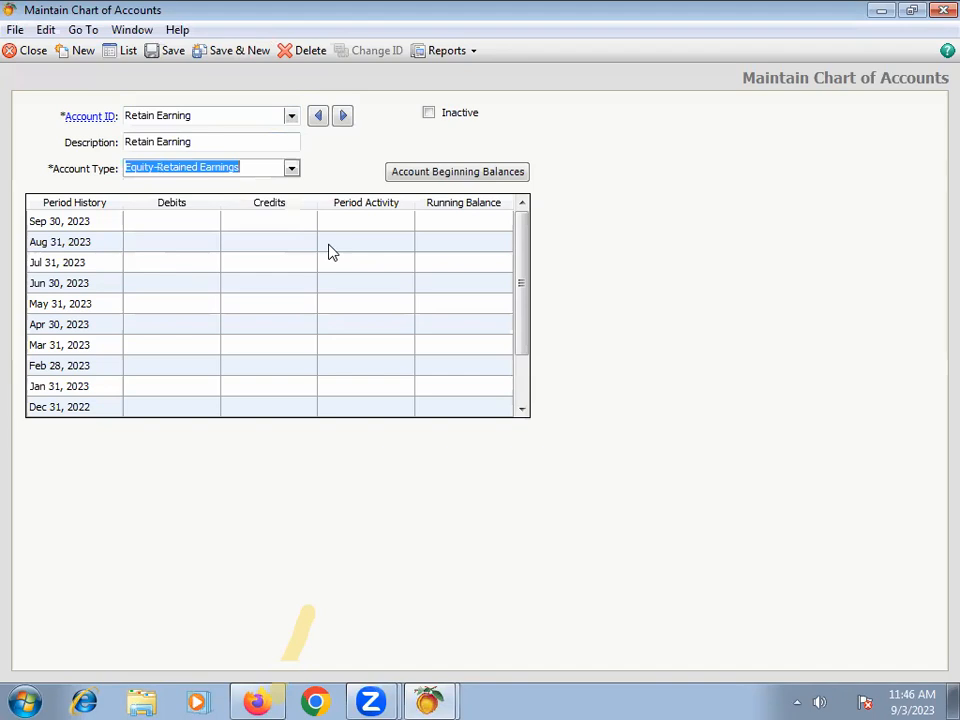
pyautogui.click(230, 55)
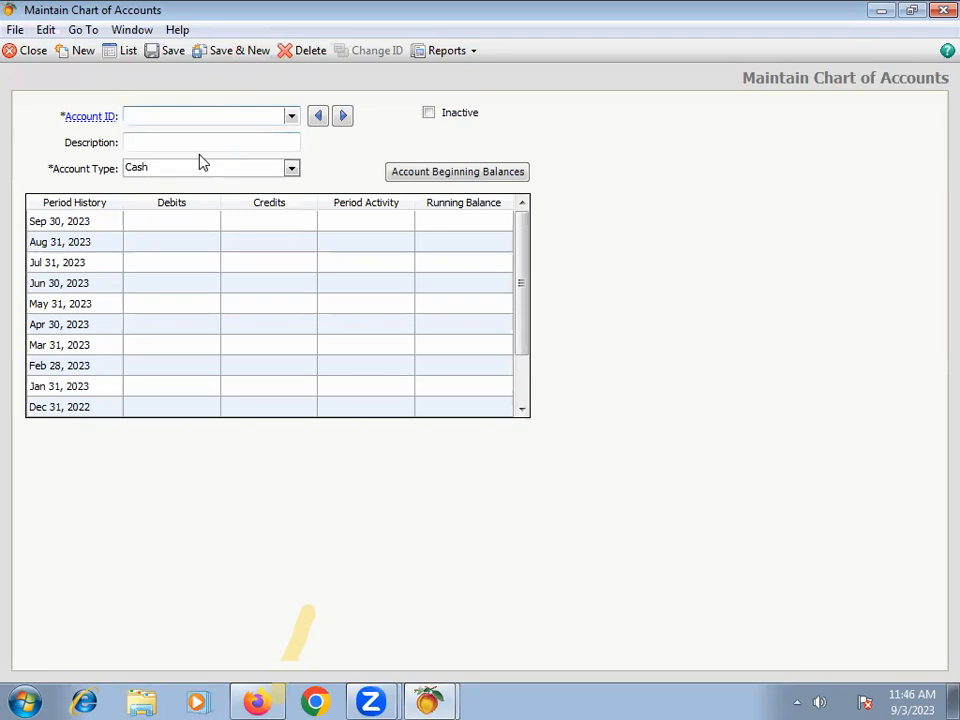
# Step: Create account UBL with the description "United Bank Limited", keeping the Cash type, then save it and start a new account
pyautogui.write('UBL')
pyautogui.press('Tab')
pyautogui.write('U')
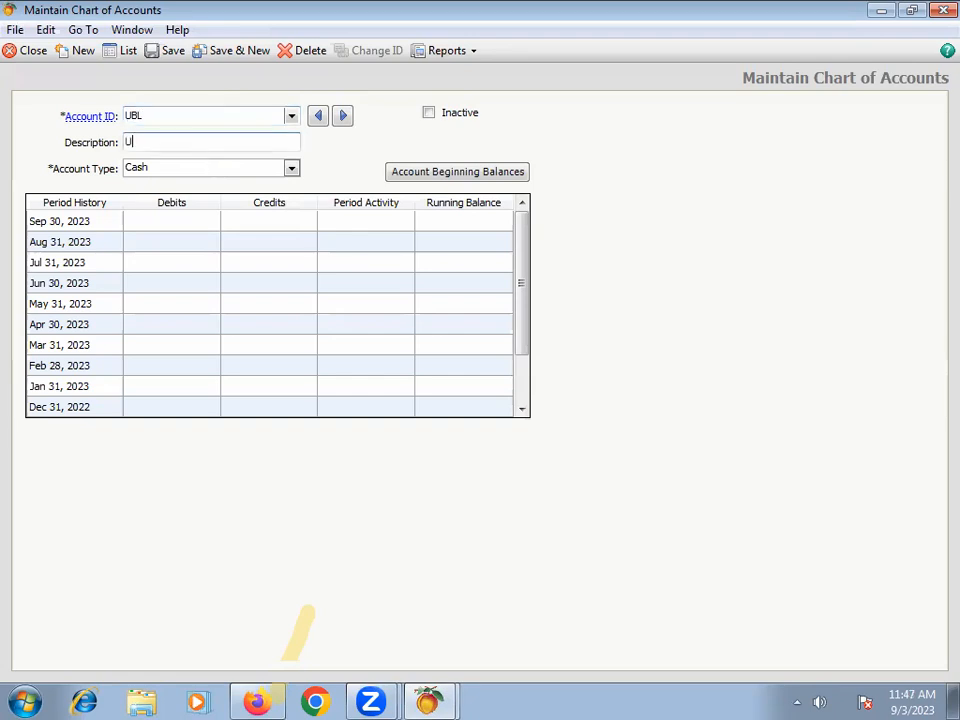
pyautogui.write('nited Bank Limited')
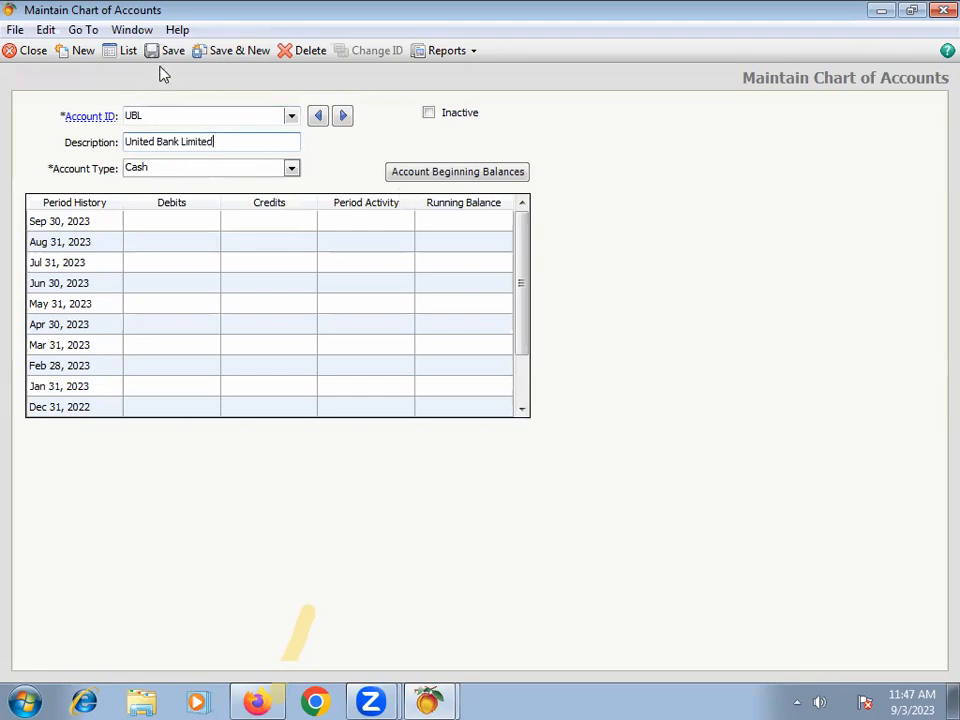
pyautogui.click(232, 46)
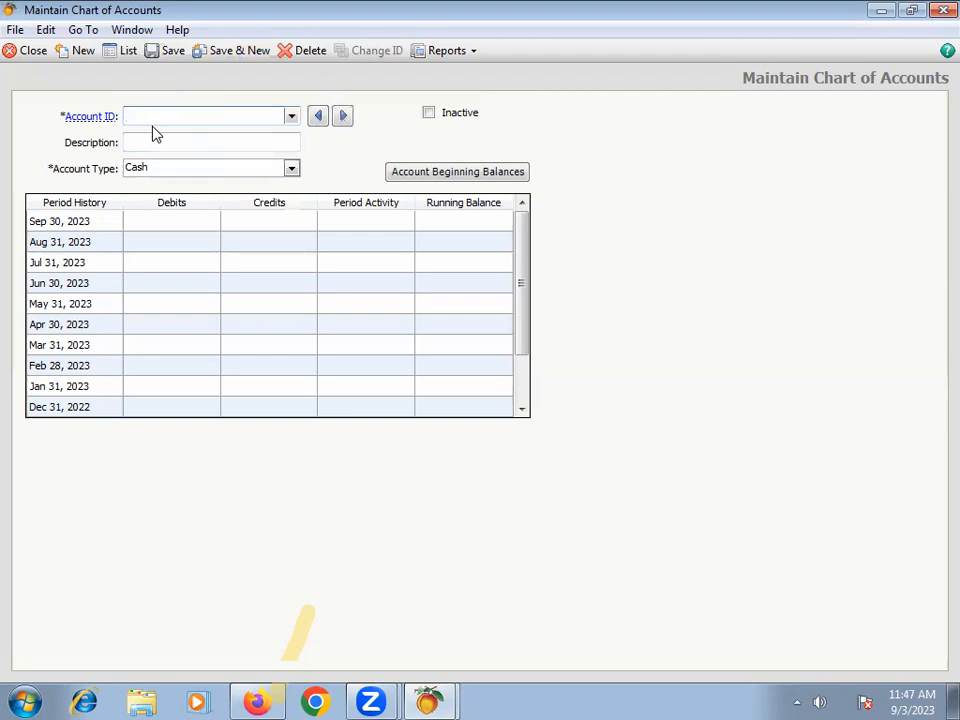
# Step: Create an account with ID and description "Sales" and type Income, then save it and start a new account
pyautogui.write('Sales')
pyautogui.click(152, 130)
pyautogui.write('Sales')
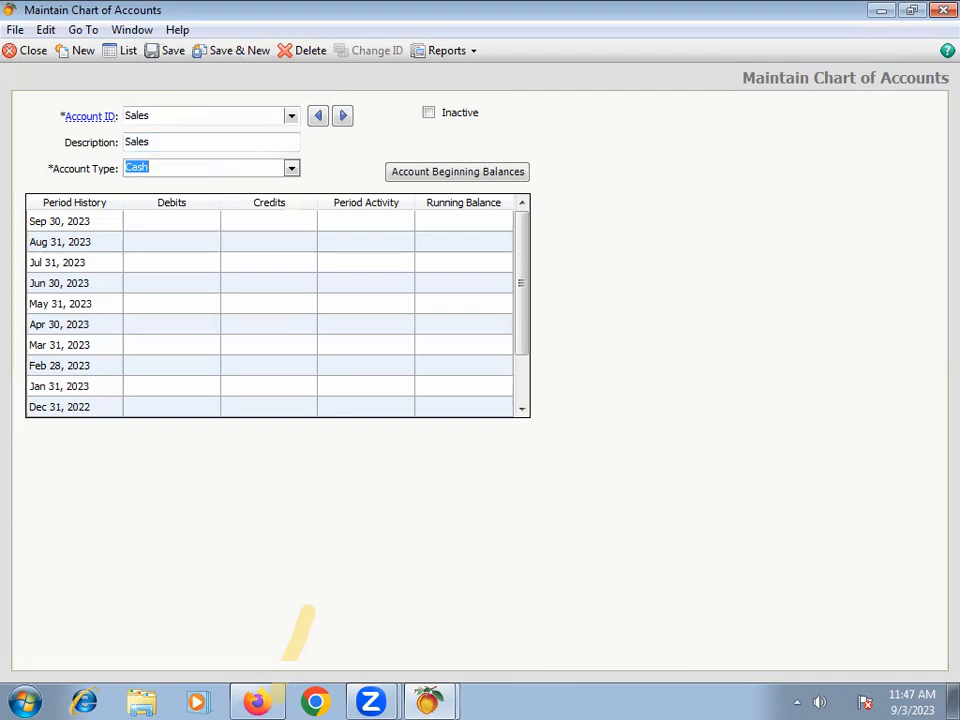
pyautogui.write('i')
pyautogui.press('Tab')
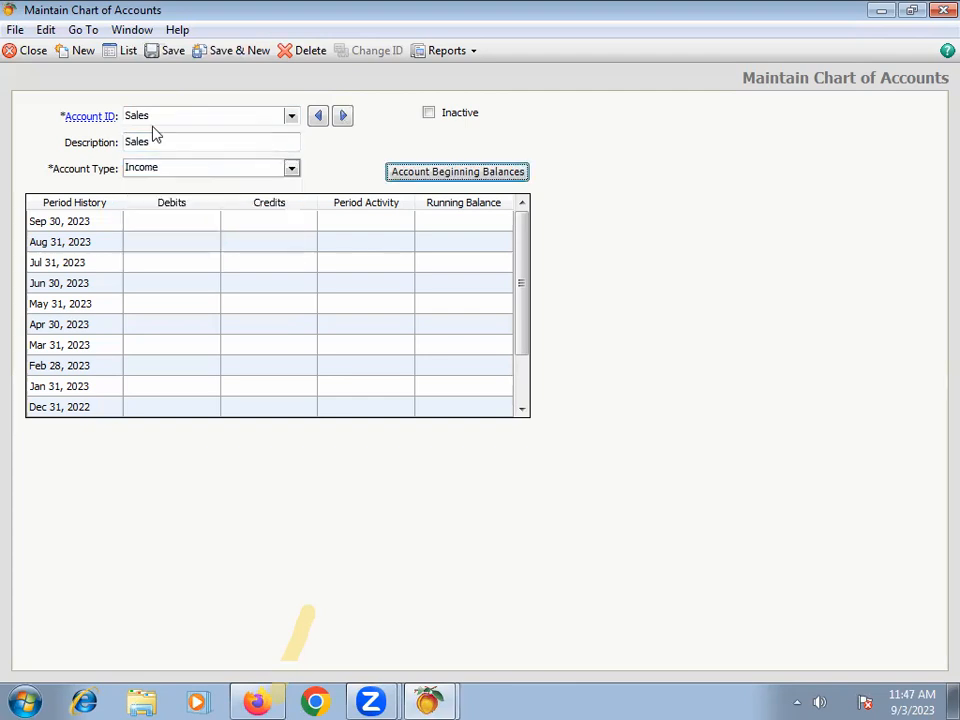
pyautogui.click(240, 51)
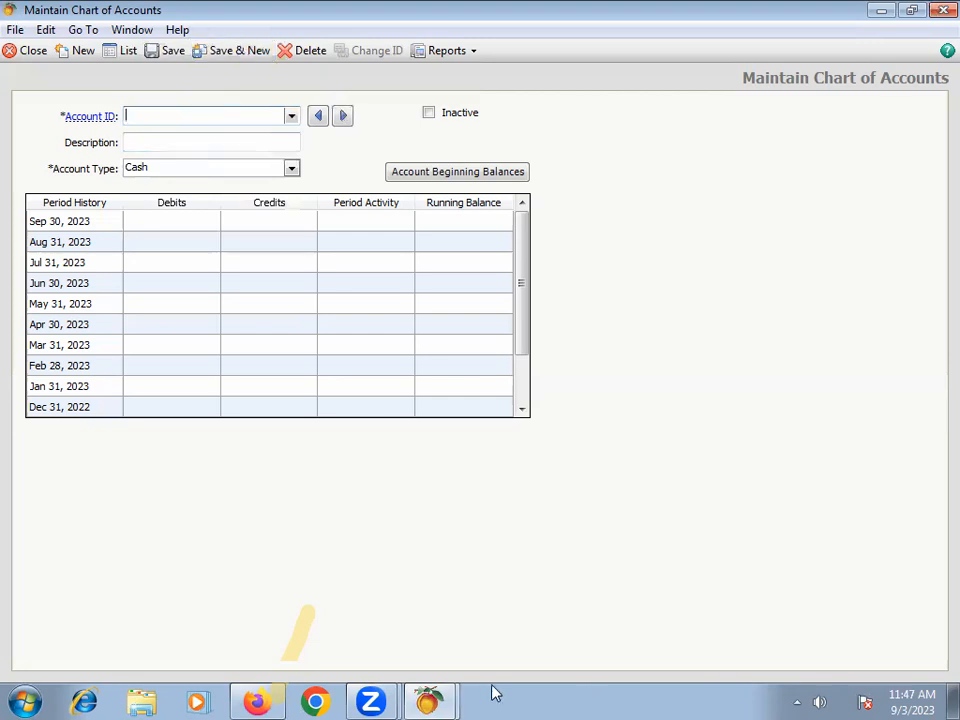
pyautogui.click(306, 700)
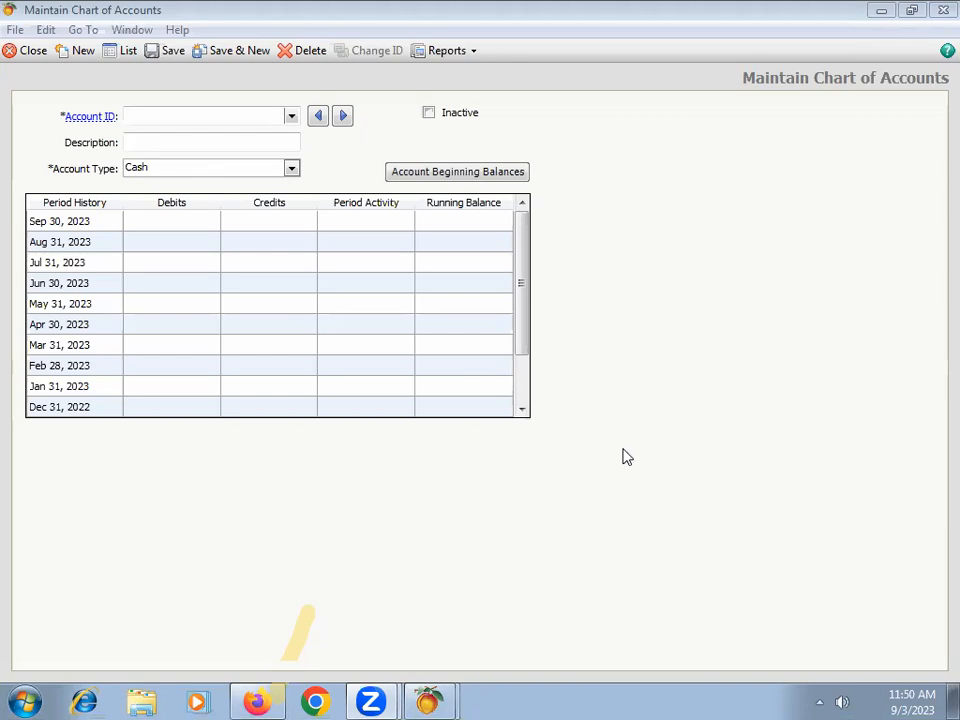
pyautogui.click(291, 116)
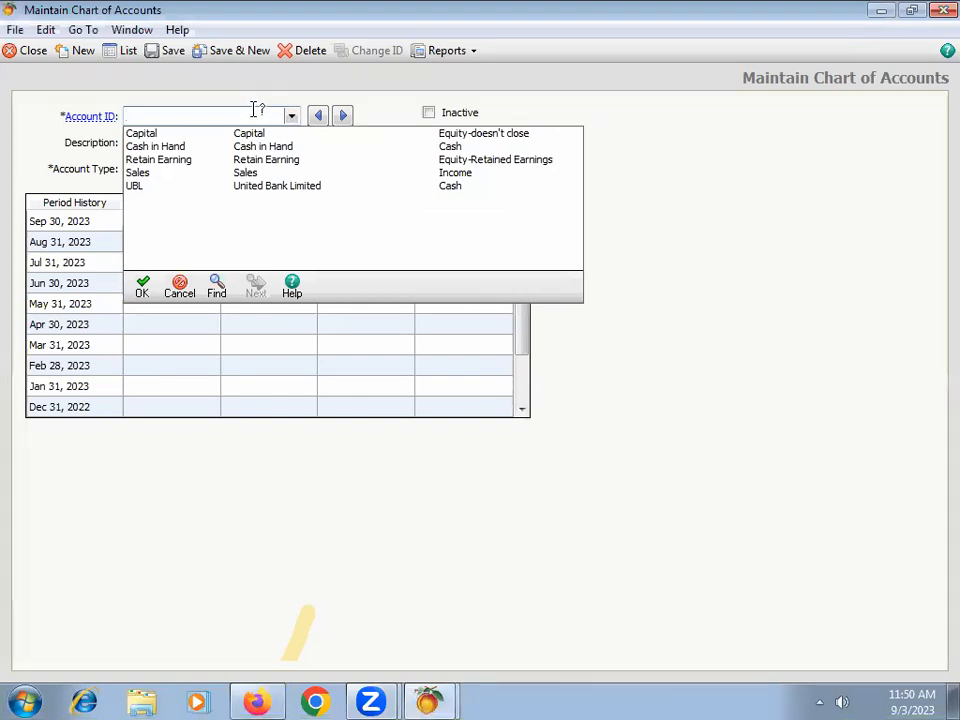
pyautogui.write('Cost ')
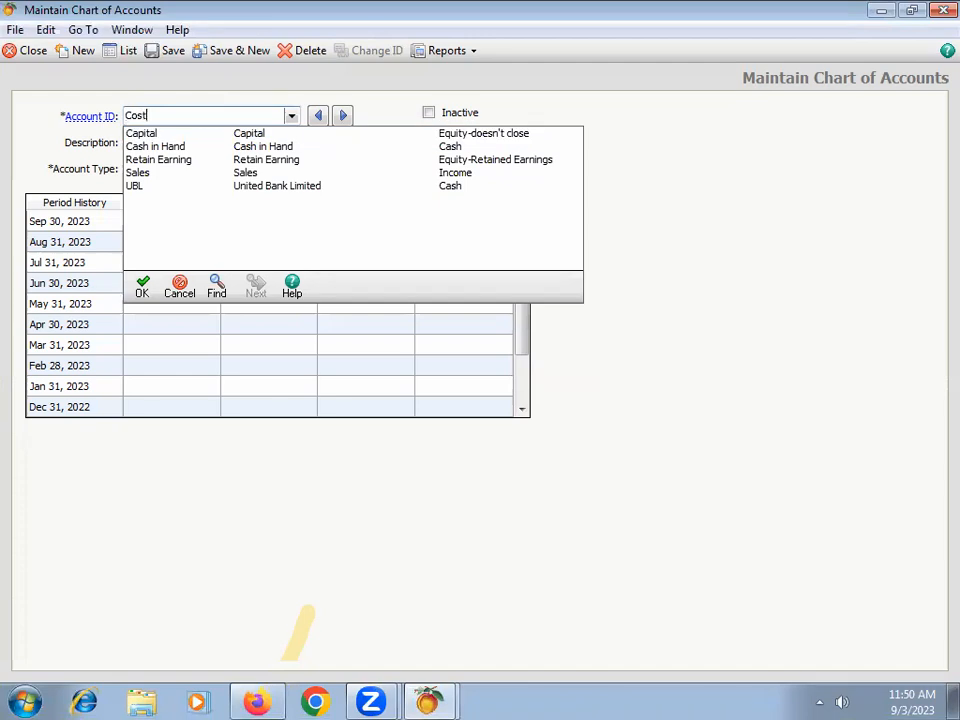
pyautogui.write('of Good So')
pyautogui.press('BackSpace')
pyautogui.press('BackSpace')
pyautogui.press('BackSpace')
pyautogui.press('BackSpace')
pyautogui.press('BackSpace')
pyautogui.press('BackSpace')
pyautogui.press('BackSpace')
pyautogui.press('BackSpace')
pyautogui.press('BackSpace')
pyautogui.press('BackSpace')
pyautogui.press('BackSpace')
pyautogui.press('BackSpace')
pyautogui.press('BackSpace')
pyautogui.press('BackSpace')
pyautogui.press('BackSpace')
# Step: Create account "Purchases" with description "Purchase" and type Cost of Sales, then save it and start a new account
pyautogui.write('Purchases')
pyautogui.press('Tab')
pyautogui.write('Purc')
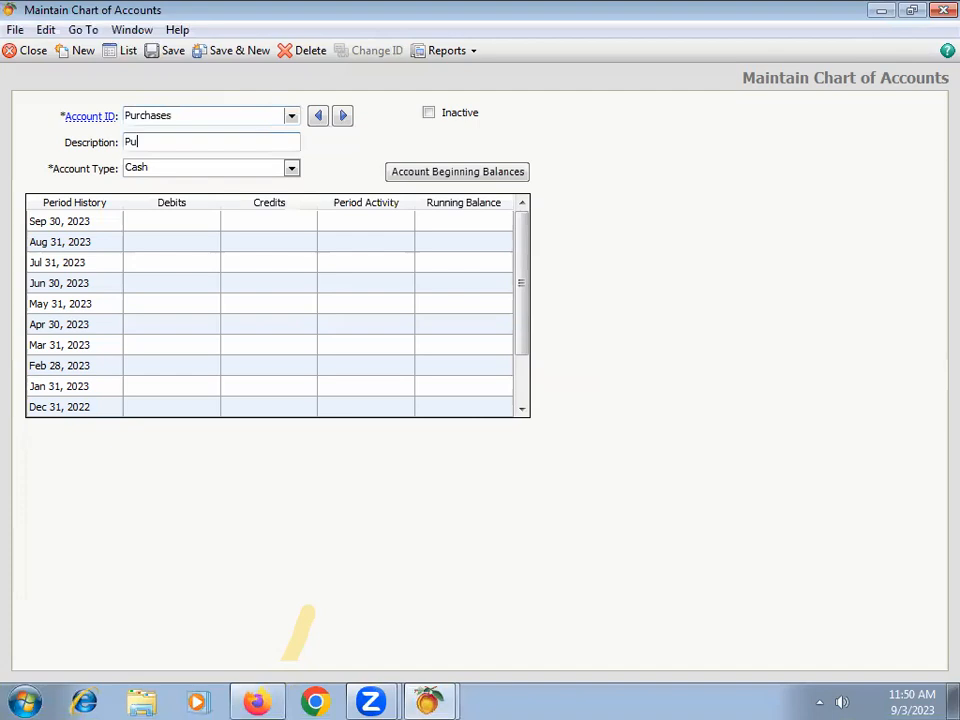
pyautogui.write('hase')
pyautogui.press('Tab')
pyautogui.press('c')
pyautogui.press('Tab')
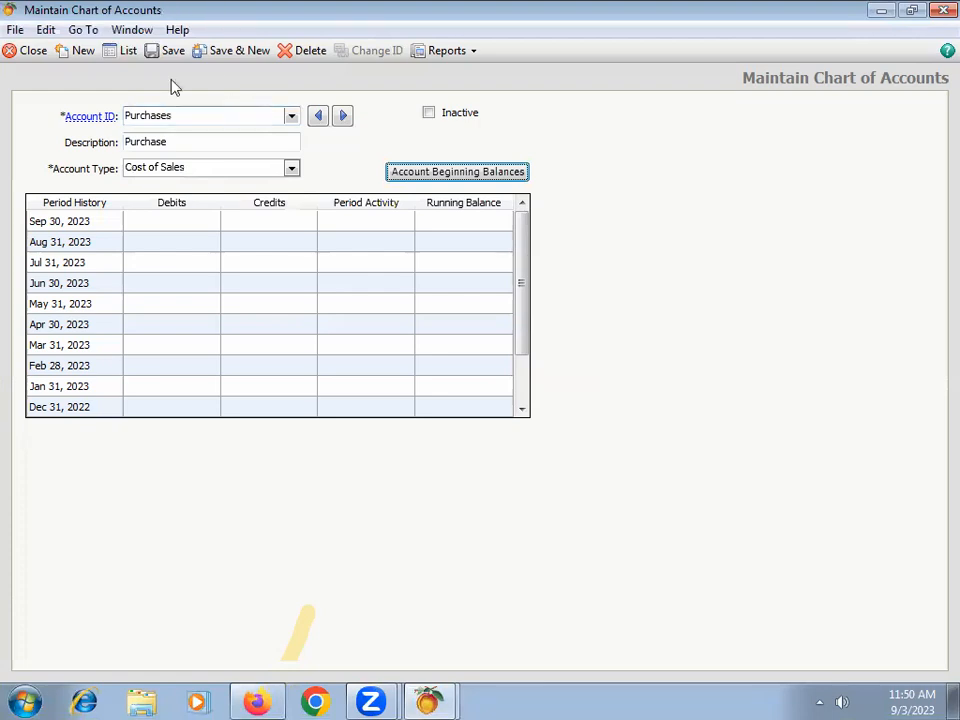
pyautogui.click(229, 55)
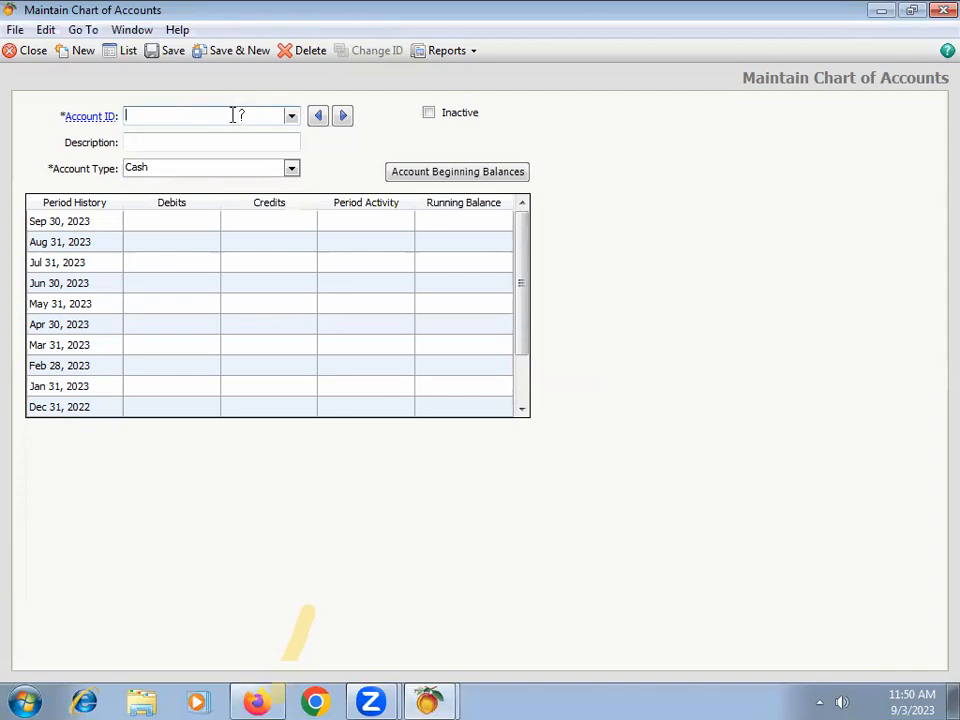
# Step: Enter "Inventory" as both the account ID and the description of the new account
pyautogui.write('Inventroy')
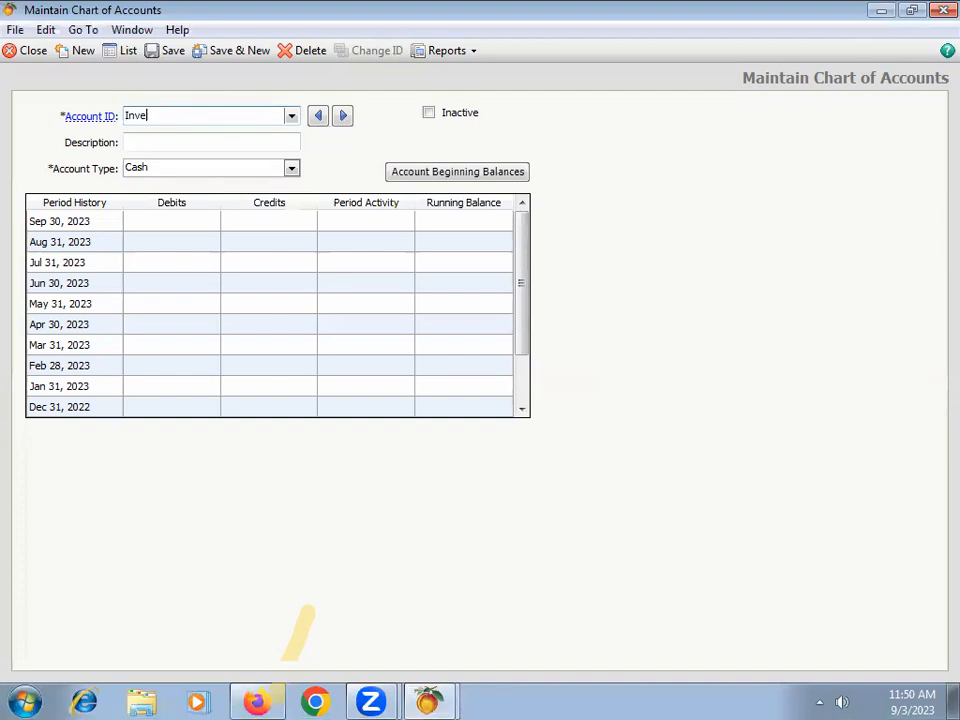
pyautogui.press('BackSpace')
pyautogui.press('BackSpace')
pyautogui.press('BackSpace')
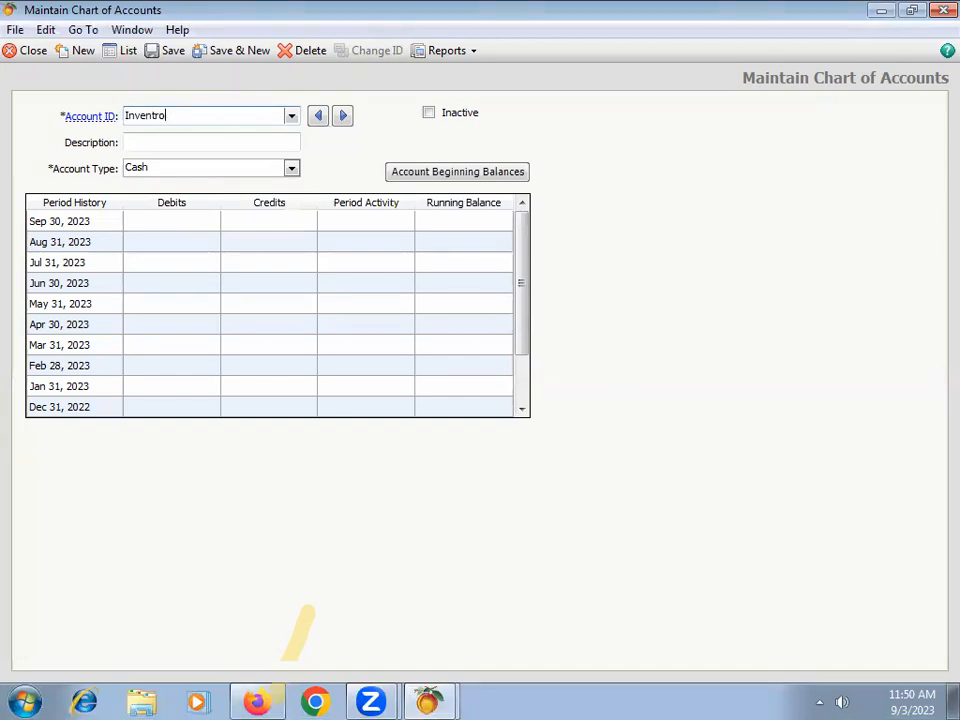
pyautogui.write('ory')
pyautogui.press('Tab')
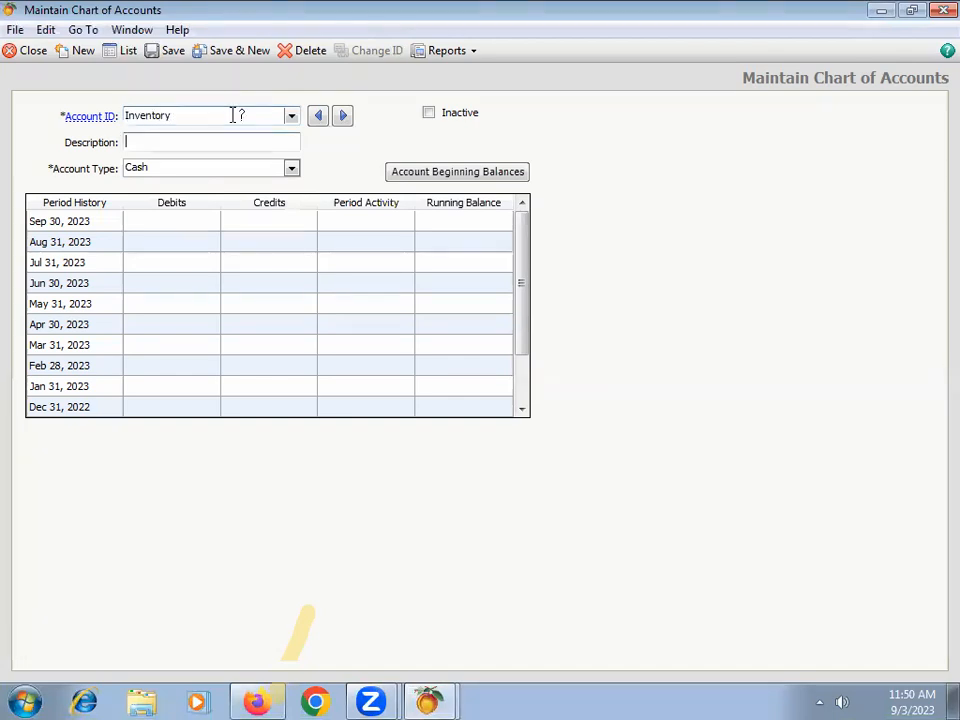
pyautogui.write('Inventory')
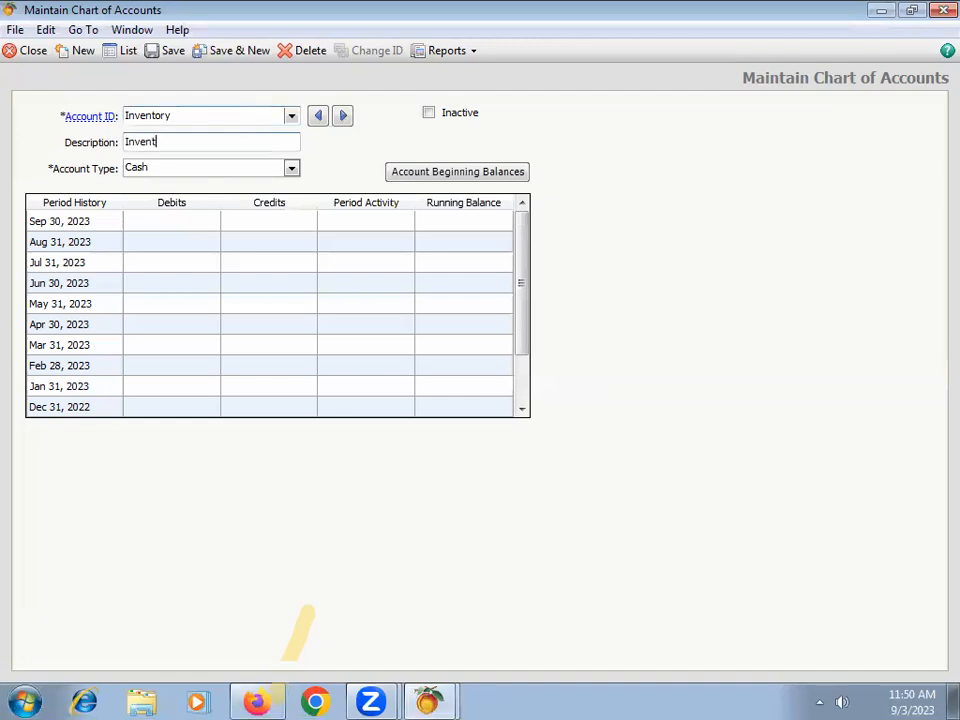
# Step: Set the Inventory account's type to Inventory, save it, and start a new account
pyautogui.press('Tab')
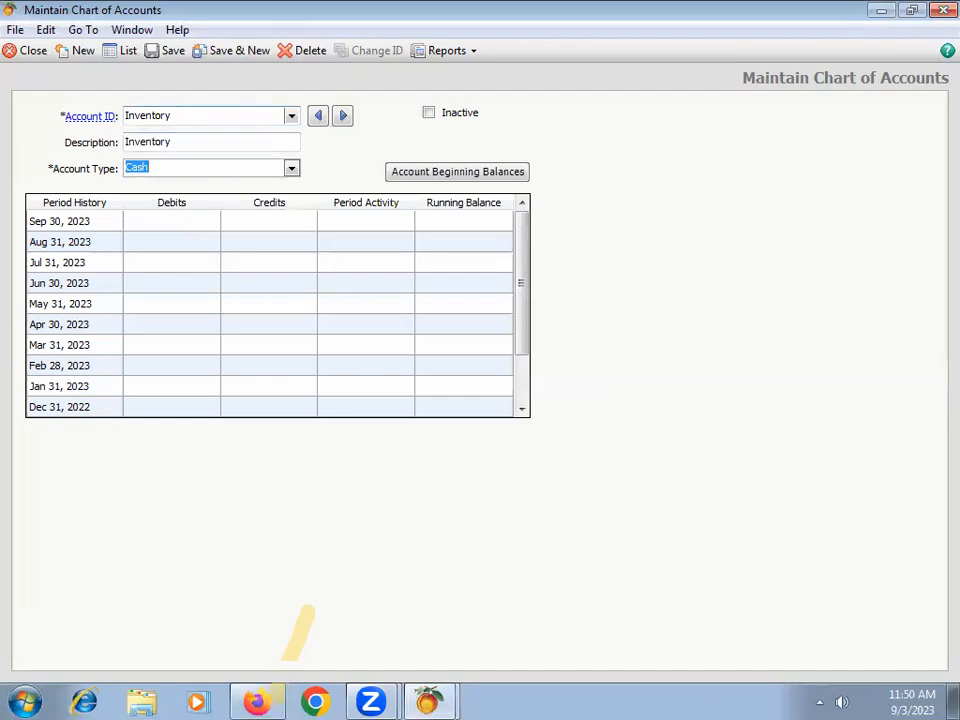
pyautogui.press('i')
pyautogui.press('i')
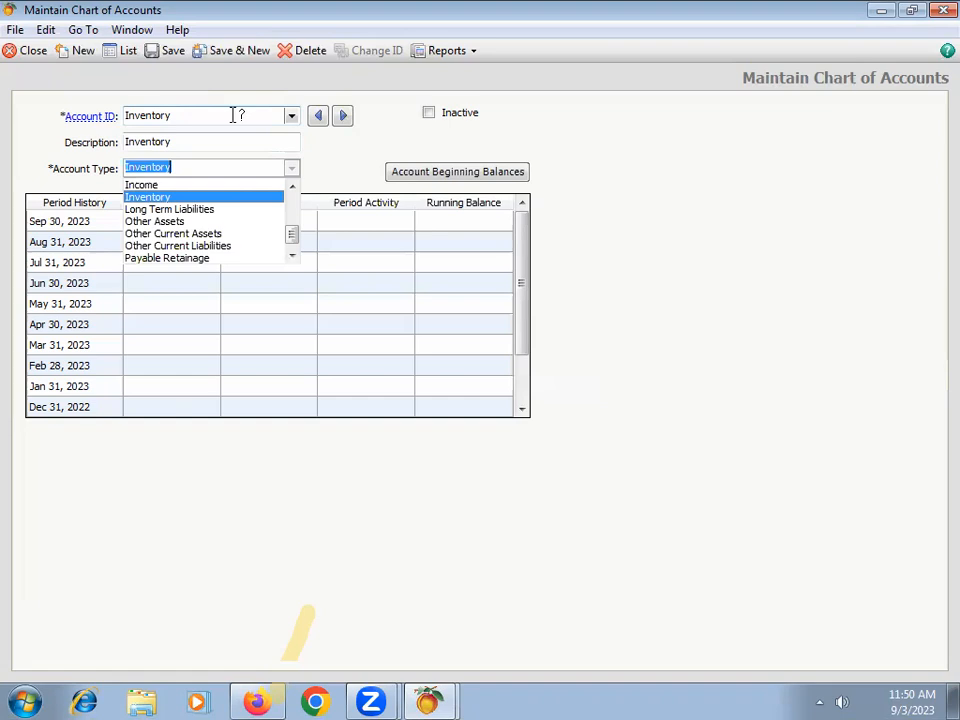
pyautogui.click(147, 198)
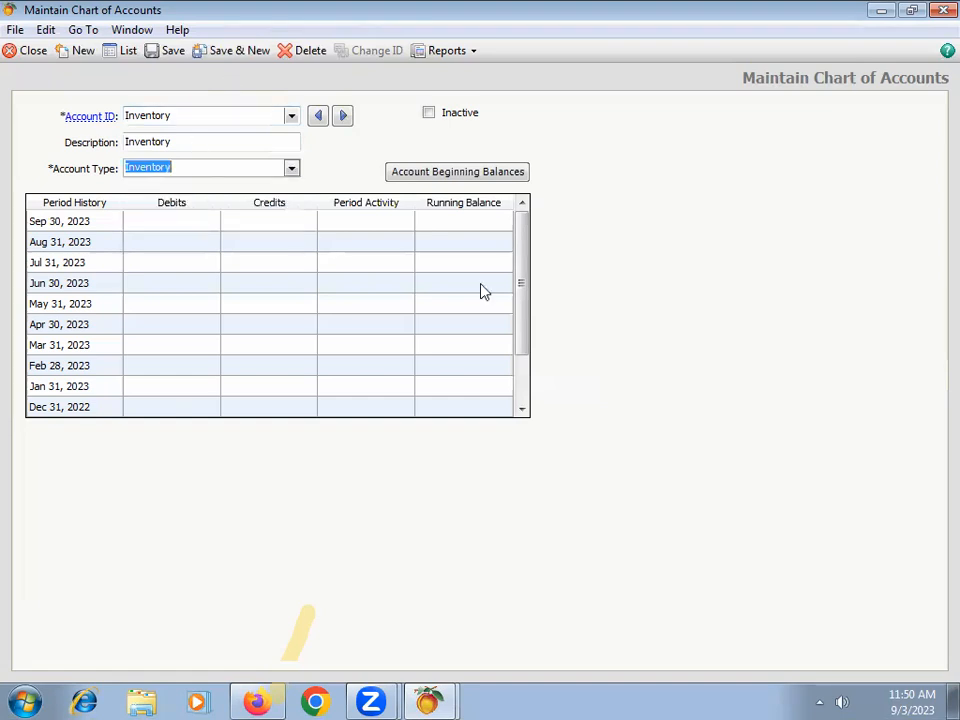
pyautogui.click(243, 50)
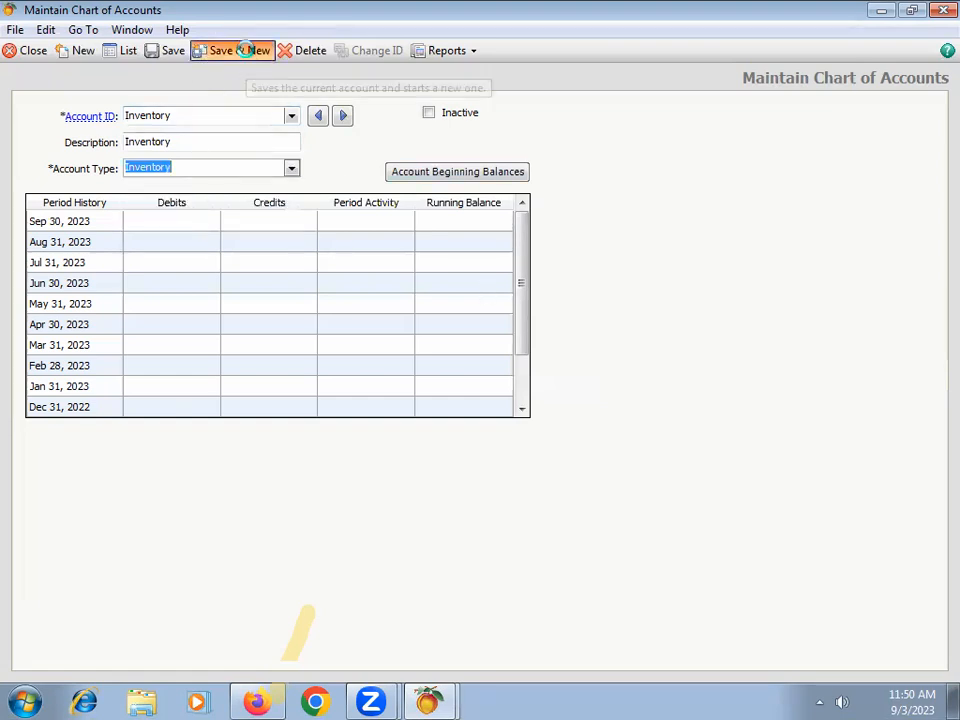
# Step: Review the existing accounts and the available account types for the new account
pyautogui.click(290, 117)
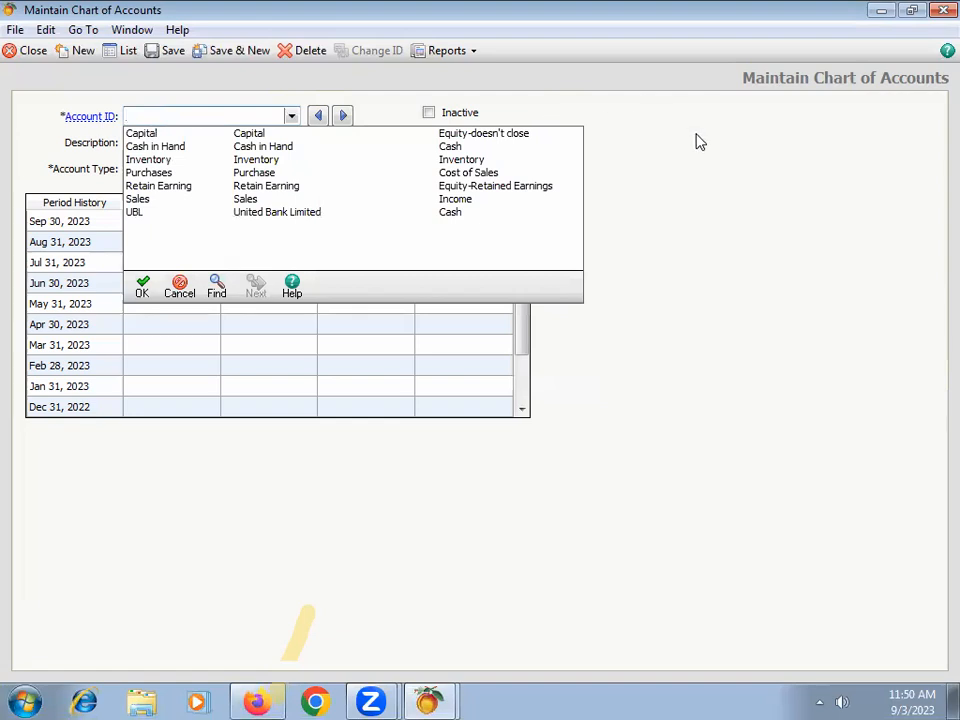
pyautogui.click(119, 264)
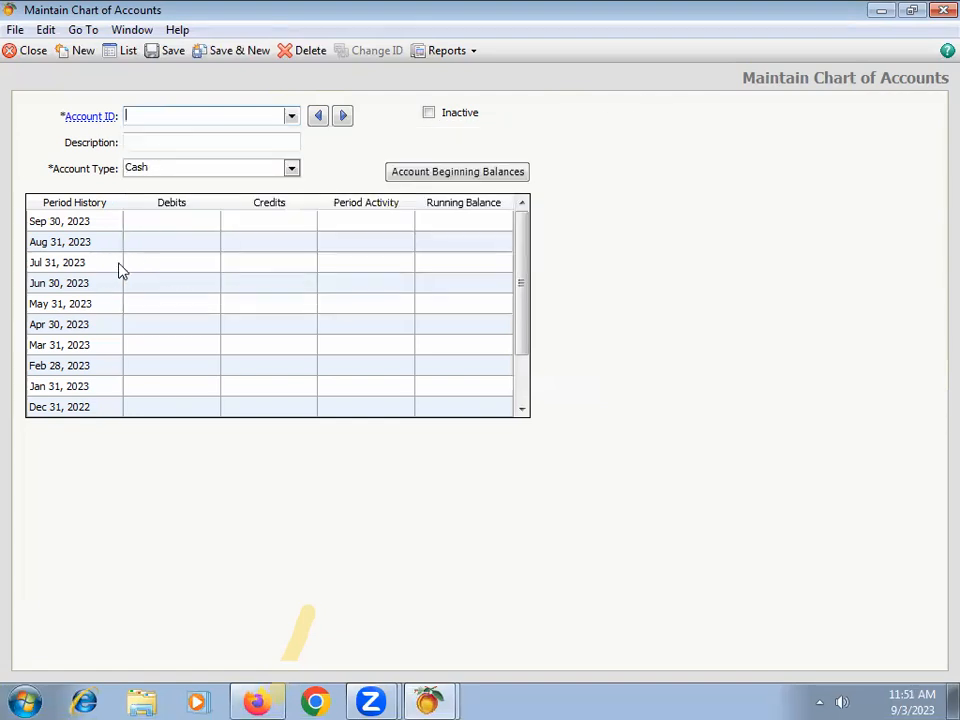
pyautogui.click(291, 169)
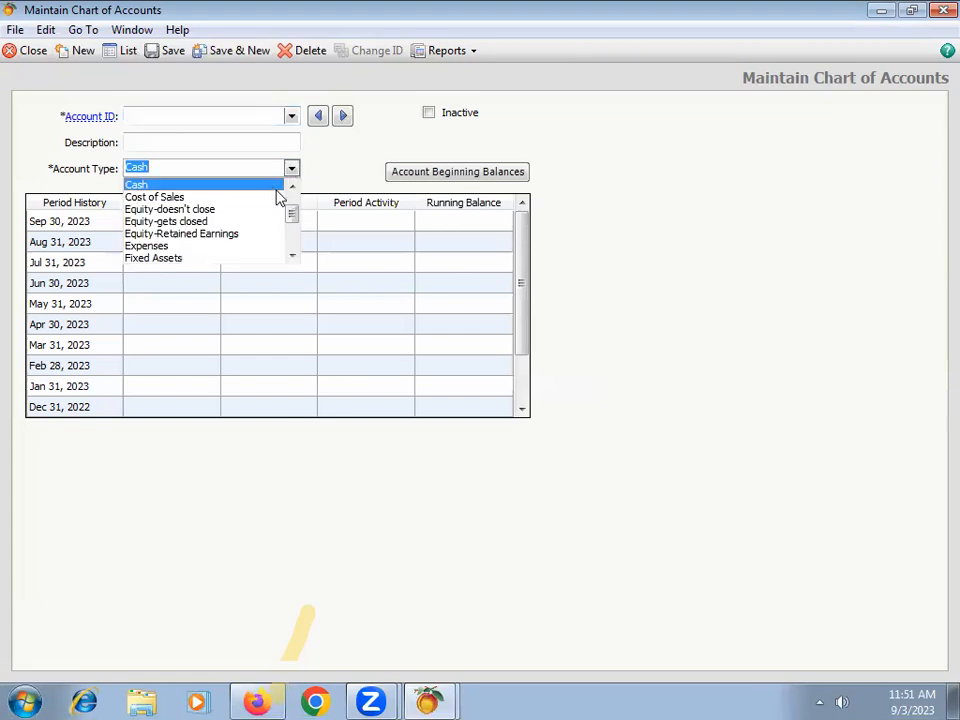
pyautogui.moveTo(296, 216); pyautogui.dragTo(294, 204)
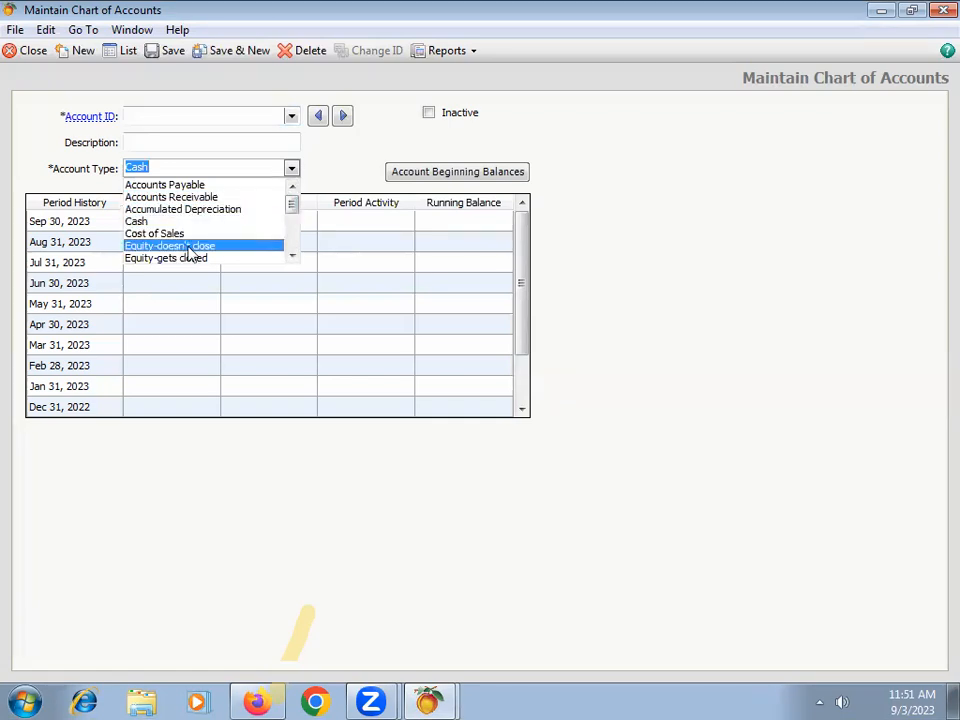
pyautogui.scroll(-1, 190, 254)
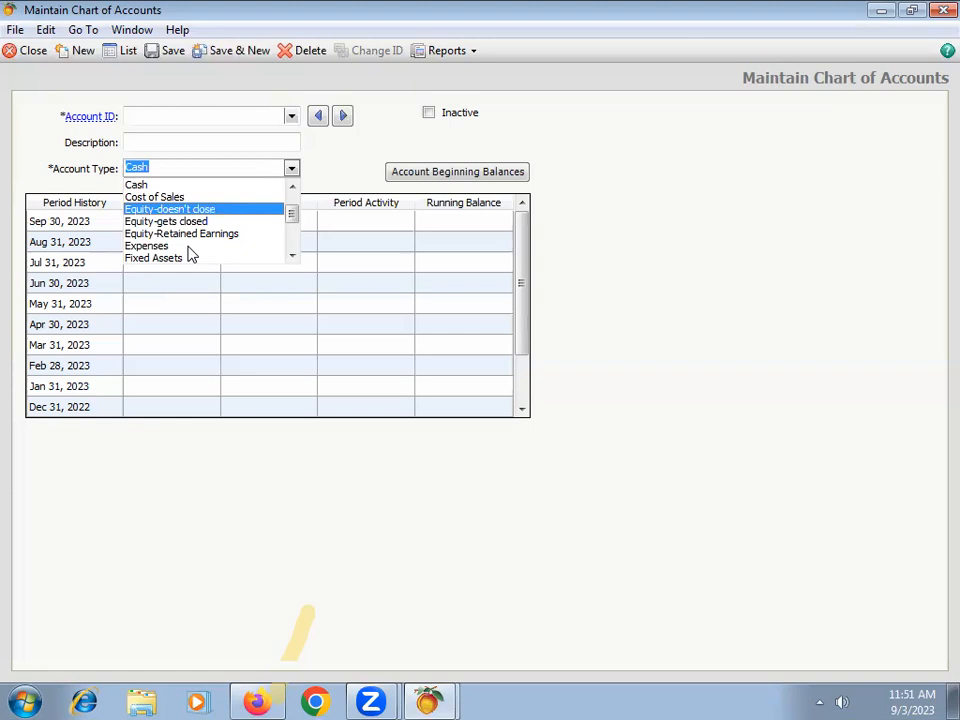
# Step: Enter "A R" as the new account's ID and "Accounts Recievable" as its description
pyautogui.click(171, 115)
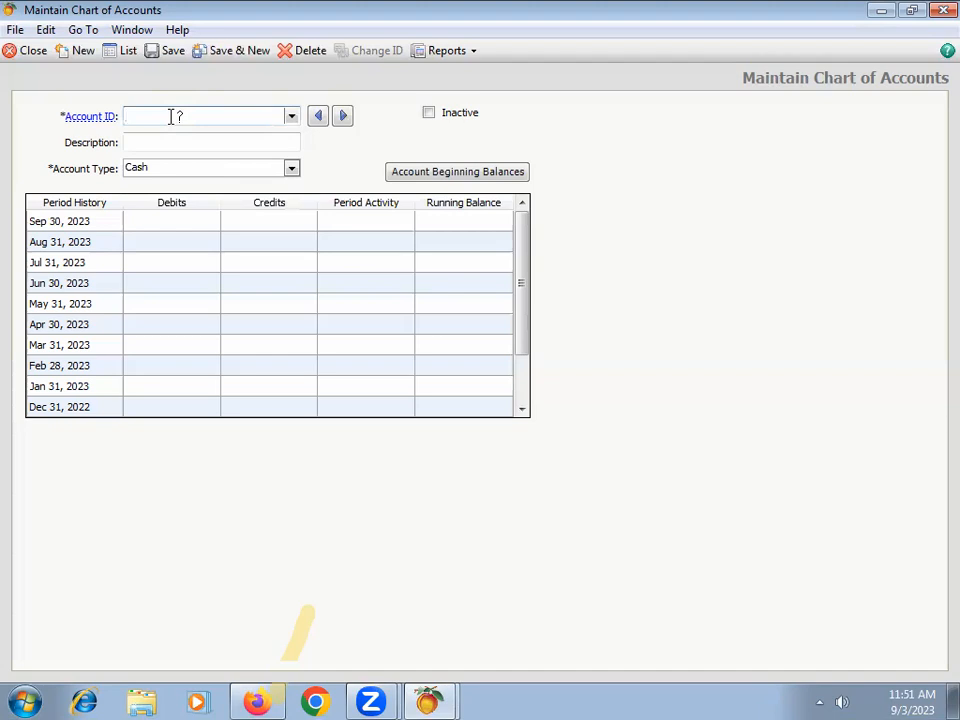
pyautogui.write('Acc')
pyautogui.press('BackSpace')
pyautogui.press('BackSpace')
pyautogui.write('R')
pyautogui.press('Tab')
pyautogui.write('C')
pyautogui.press('BackSpace')
pyautogui.write('Accou')
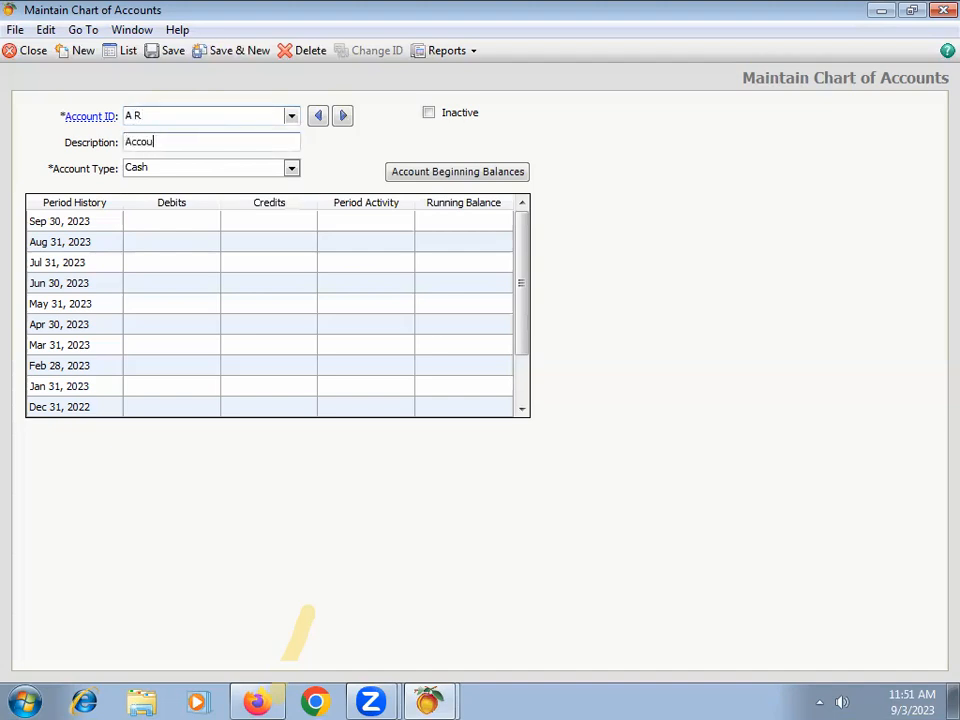
pyautogui.write('nts Recievable')
pyautogui.press('Tab')
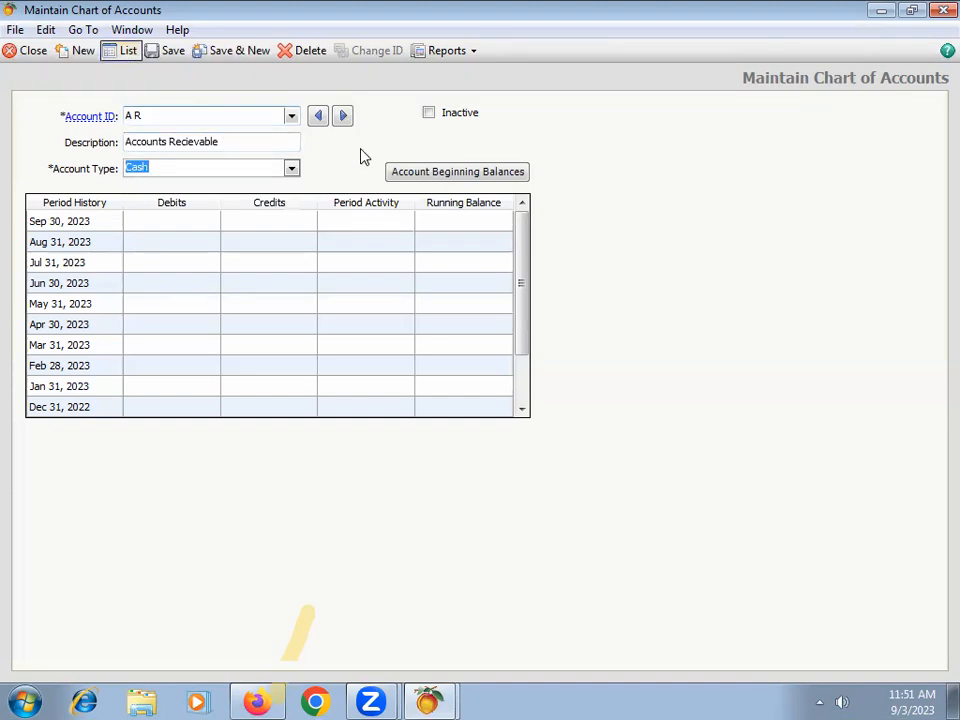
# Step: Set the A R account's type to Accounts Receivable, save it, and start a new account
pyautogui.click(292, 172)
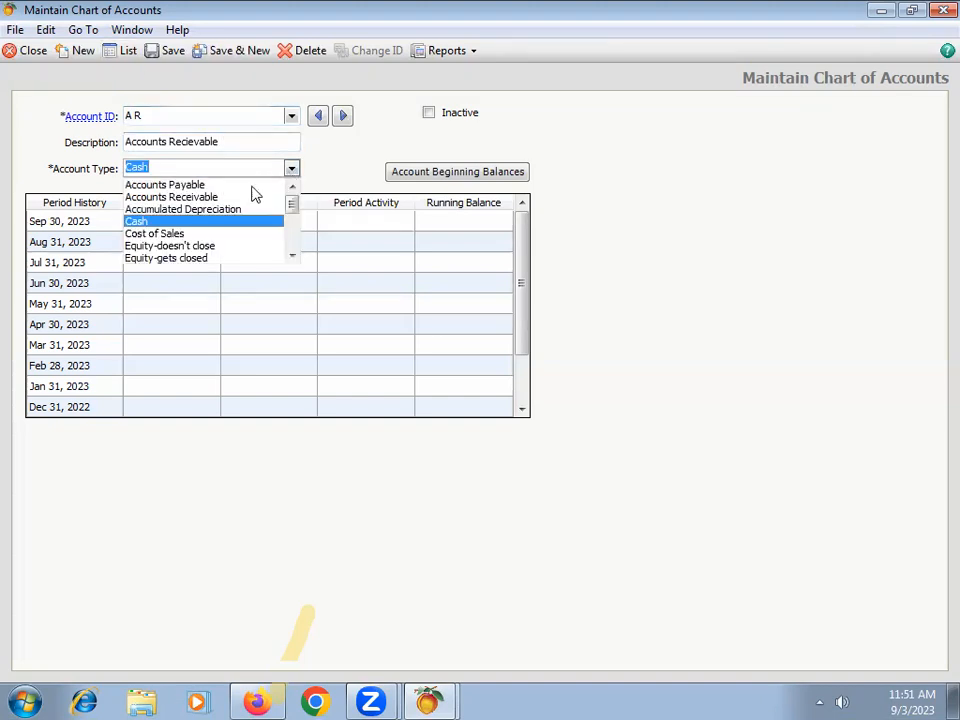
pyautogui.click(177, 205)
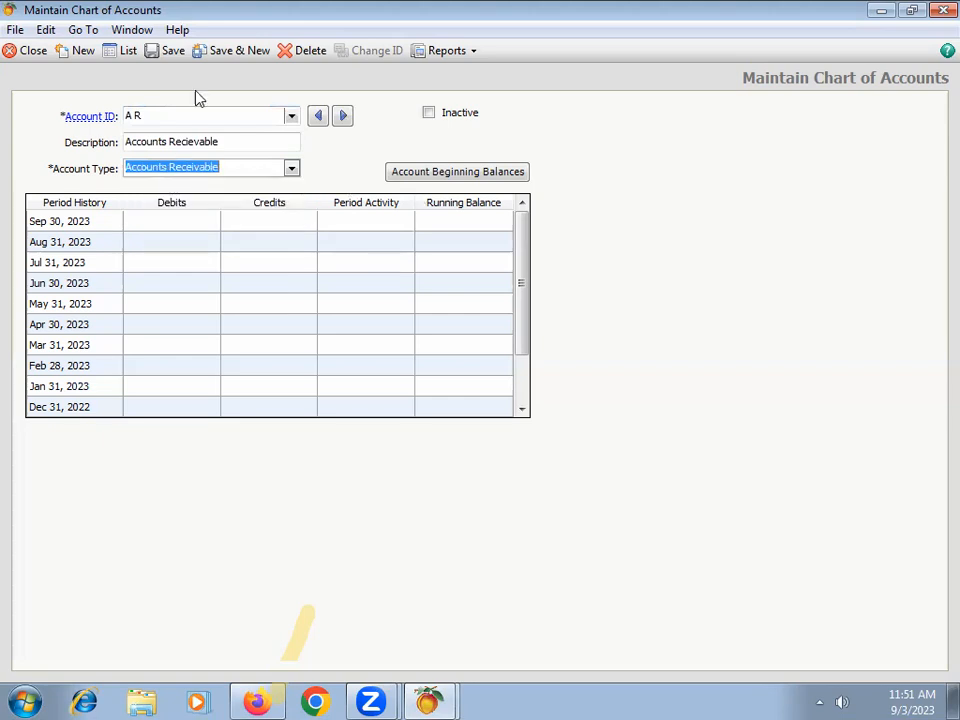
pyautogui.click(221, 52)
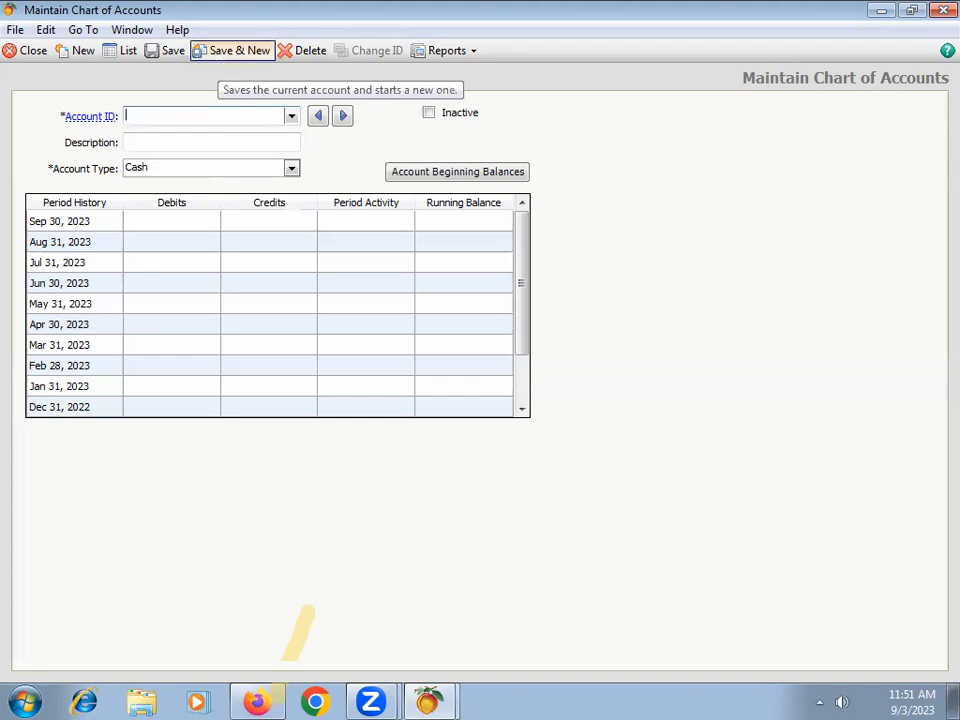
# Step: Create account "A P" with description "Accounts Payable", save it, and start a new account
pyautogui.write('A')
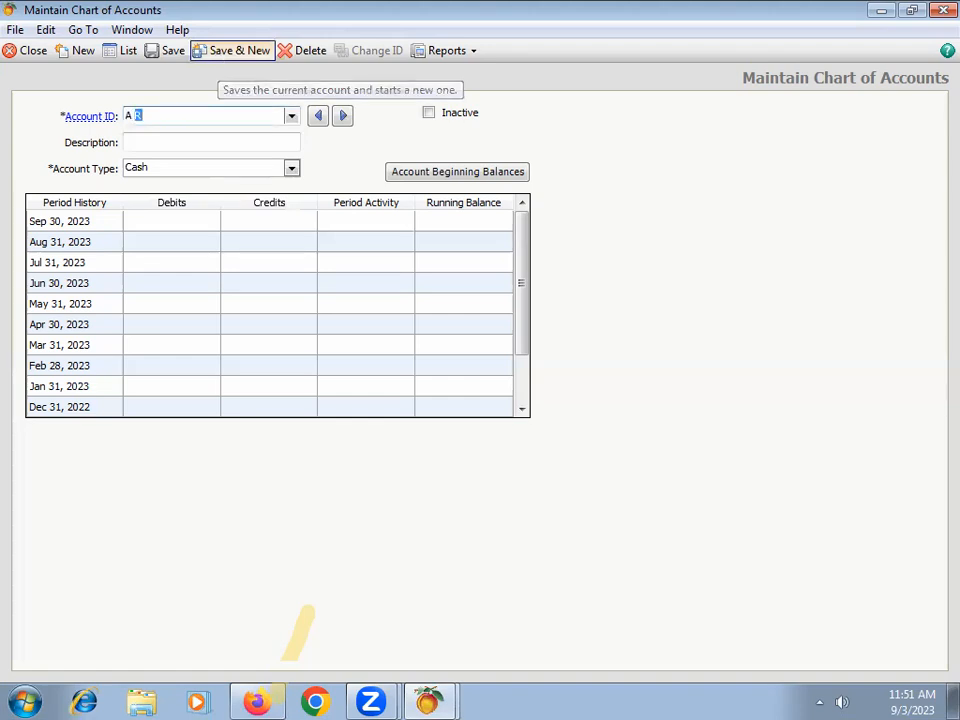
pyautogui.write(' P')
pyautogui.press('Tab')
pyautogui.write('Accounts Payable')
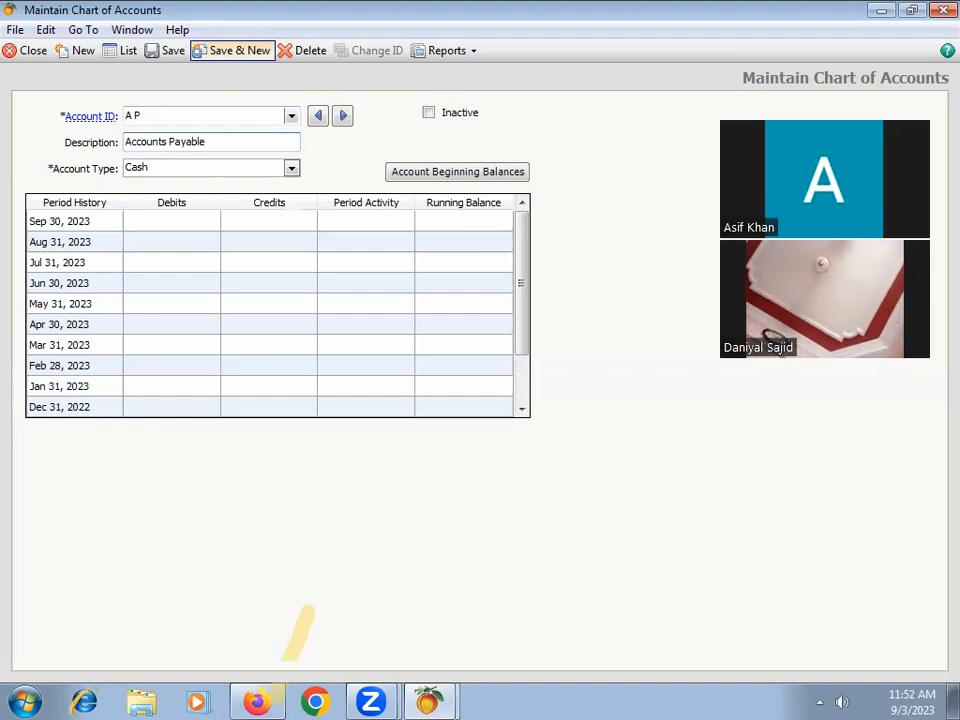
pyautogui.click(360, 700)
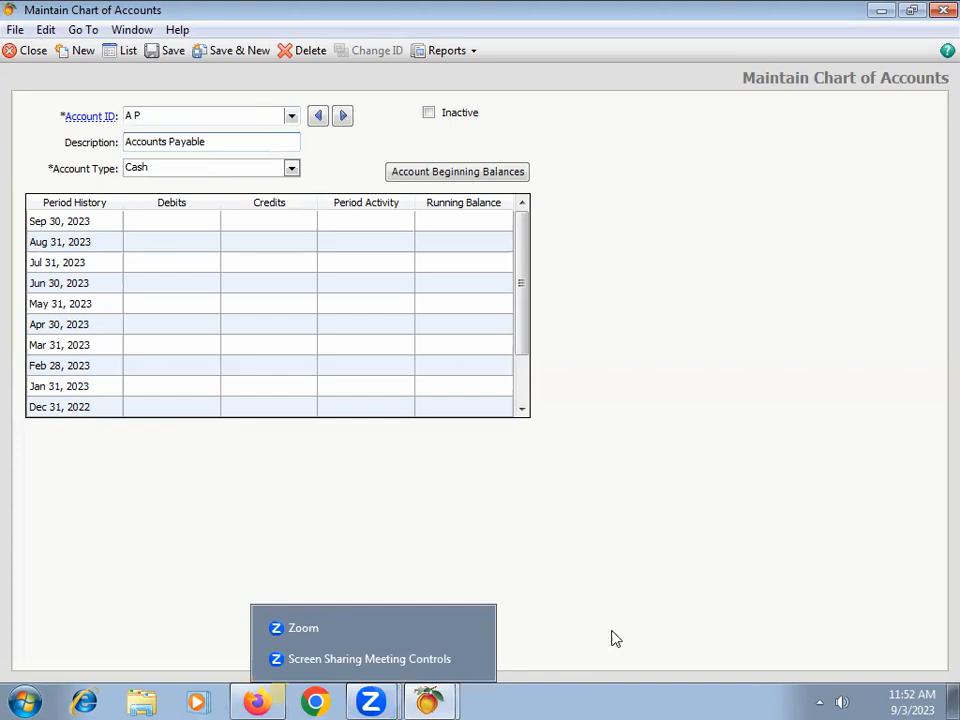
pyautogui.click(228, 552)
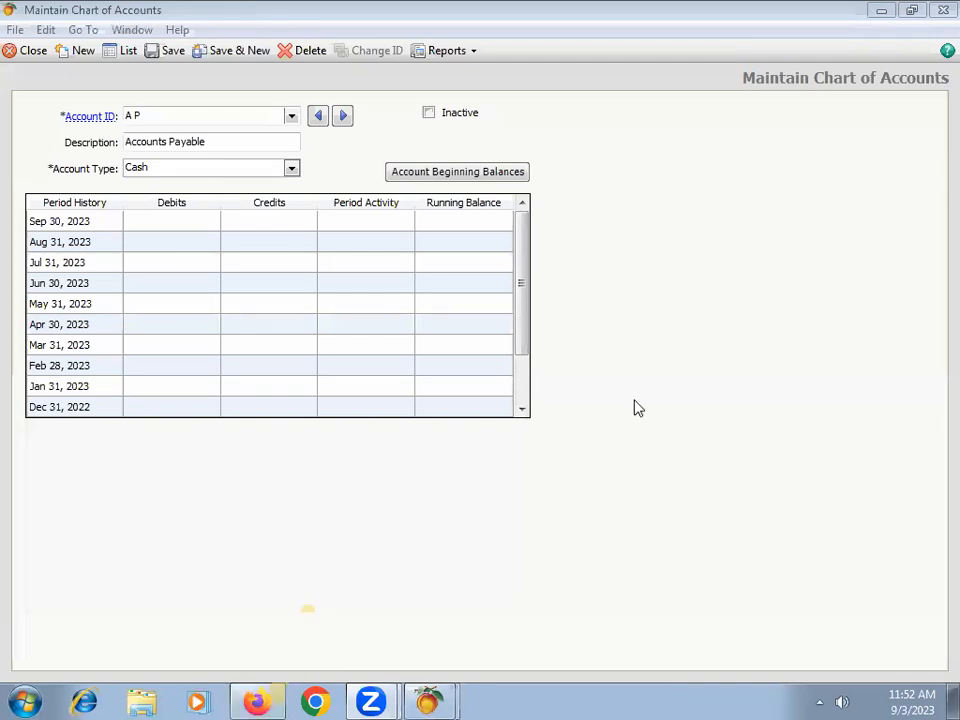
pyautogui.click(298, 141)
pyautogui.click(237, 49)
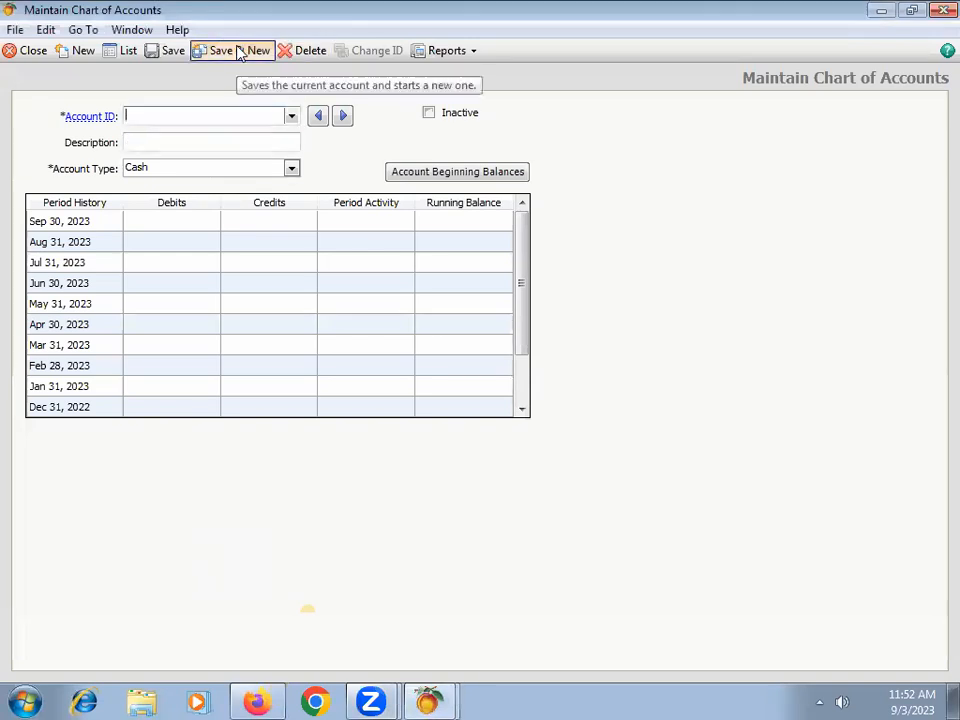
# Step: Enter "Salaries" as the new account's ID and "Salaries Expense" as its description
pyautogui.click(292, 117)
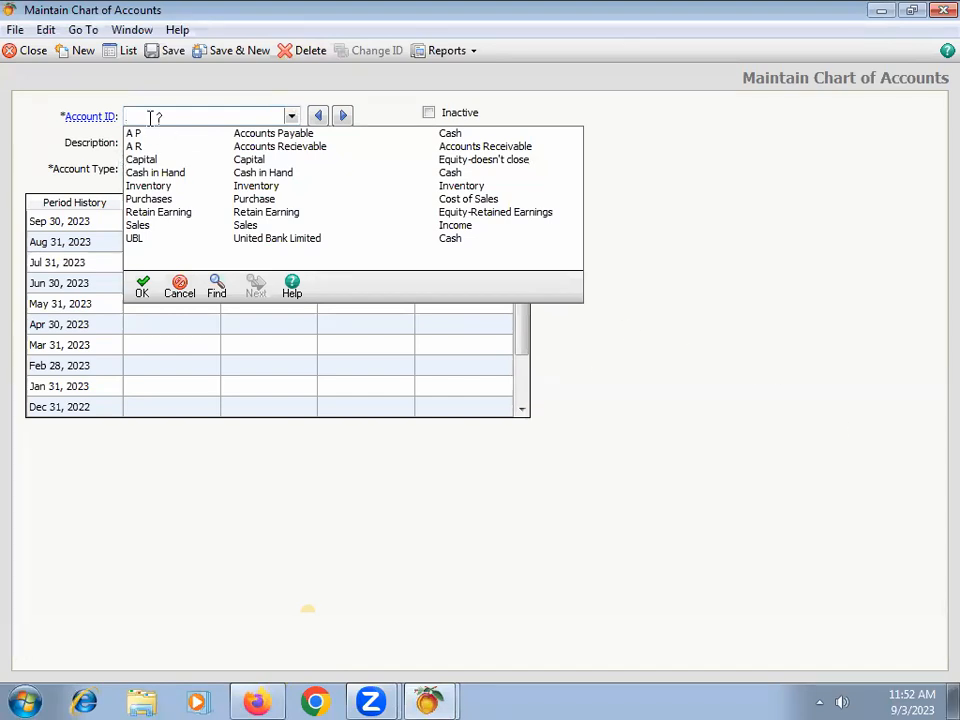
pyautogui.write('Salarie')
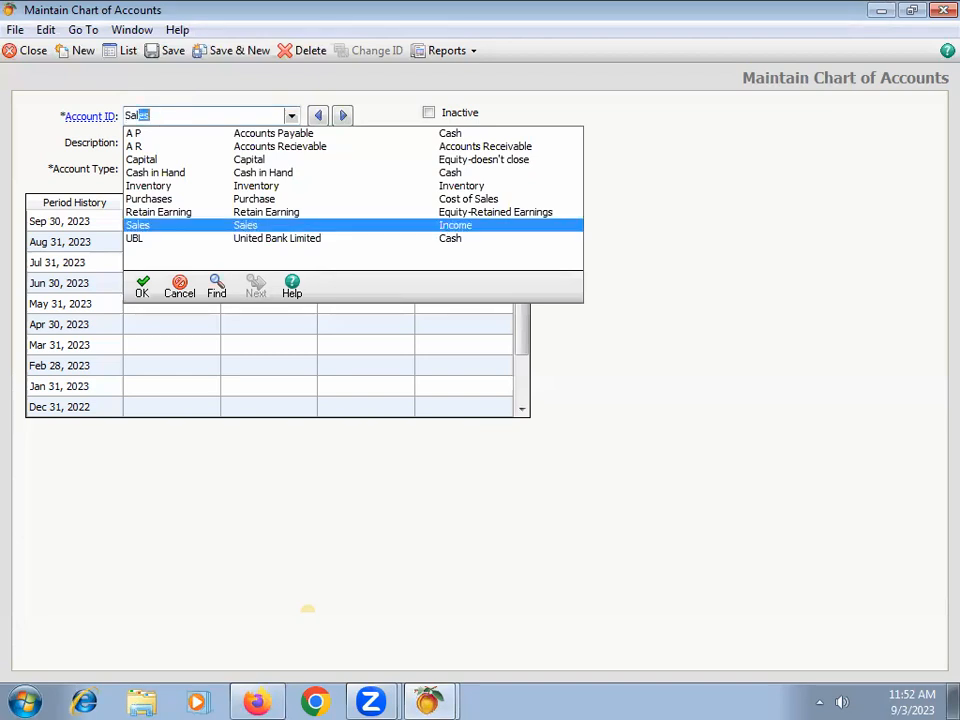
pyautogui.write('s')
pyautogui.press('Tab')
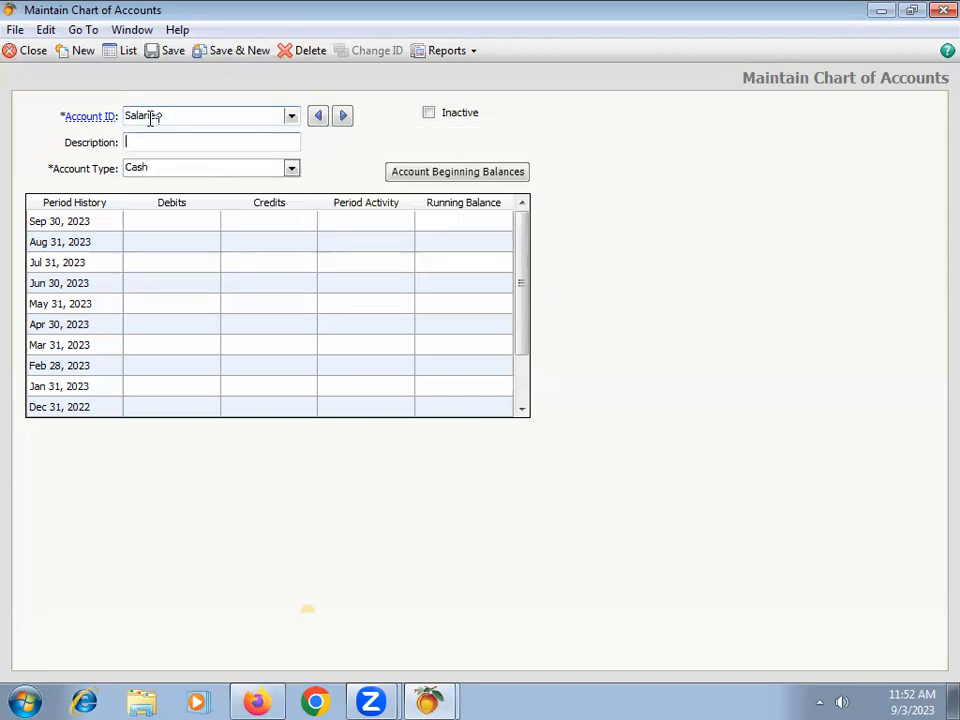
pyautogui.write('Salaries Expense')
pyautogui.press('Tab')
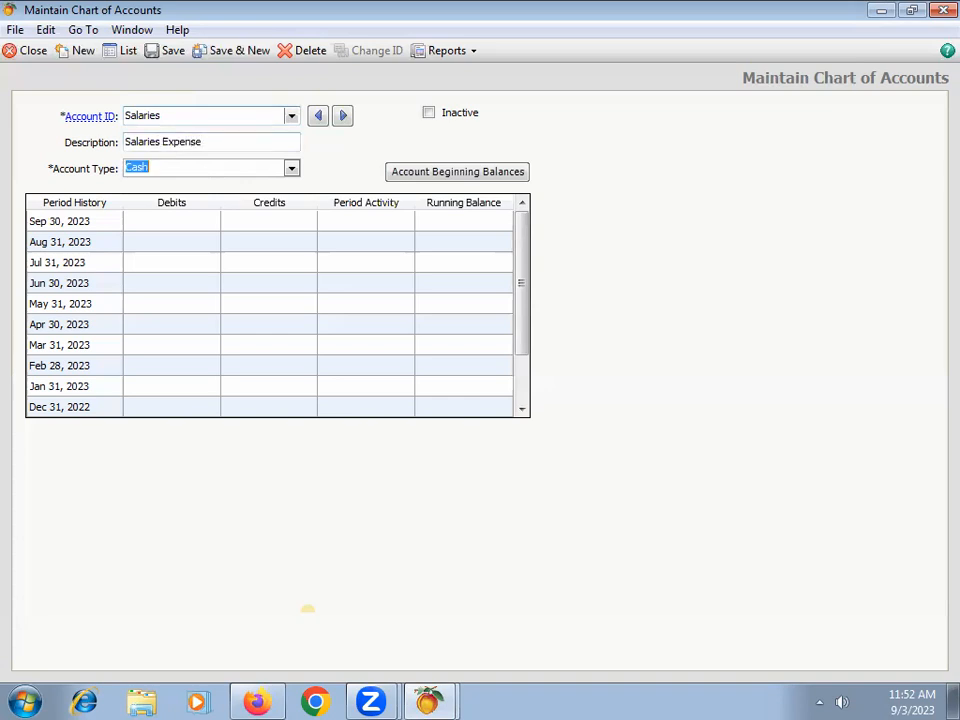
# Step: Set the Salaries account's type to Expenses, save it, and start a new account
pyautogui.press('e')
pyautogui.press('e')
pyautogui.press('e')
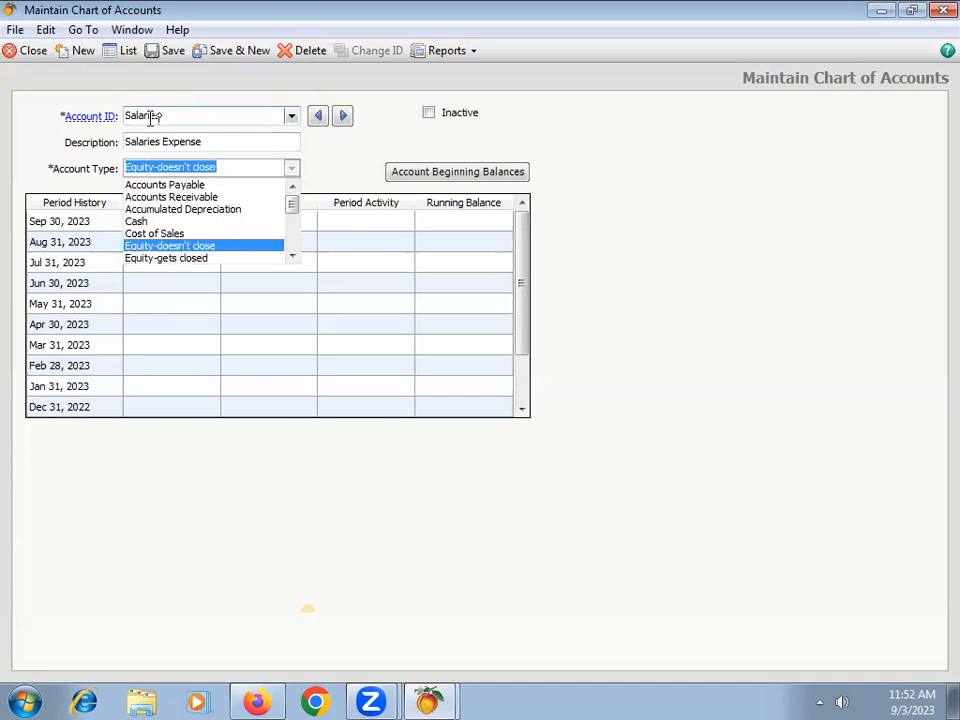
pyautogui.press('e')
pyautogui.press('e')
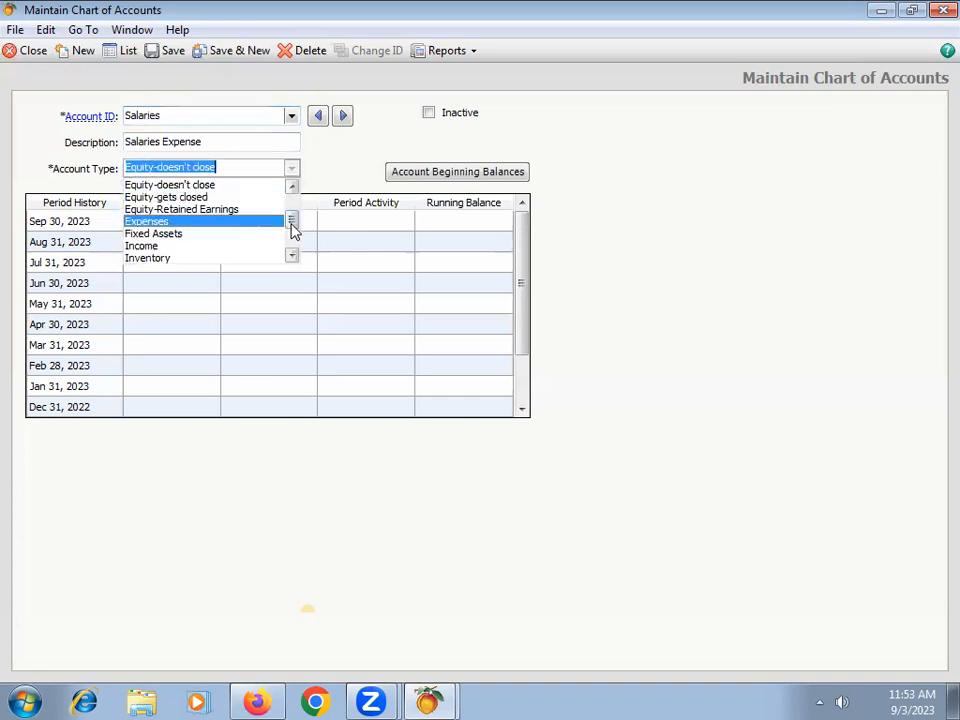
pyautogui.moveTo(291, 222); pyautogui.dragTo(291, 168)
pyautogui.scroll(-1, 189, 240)
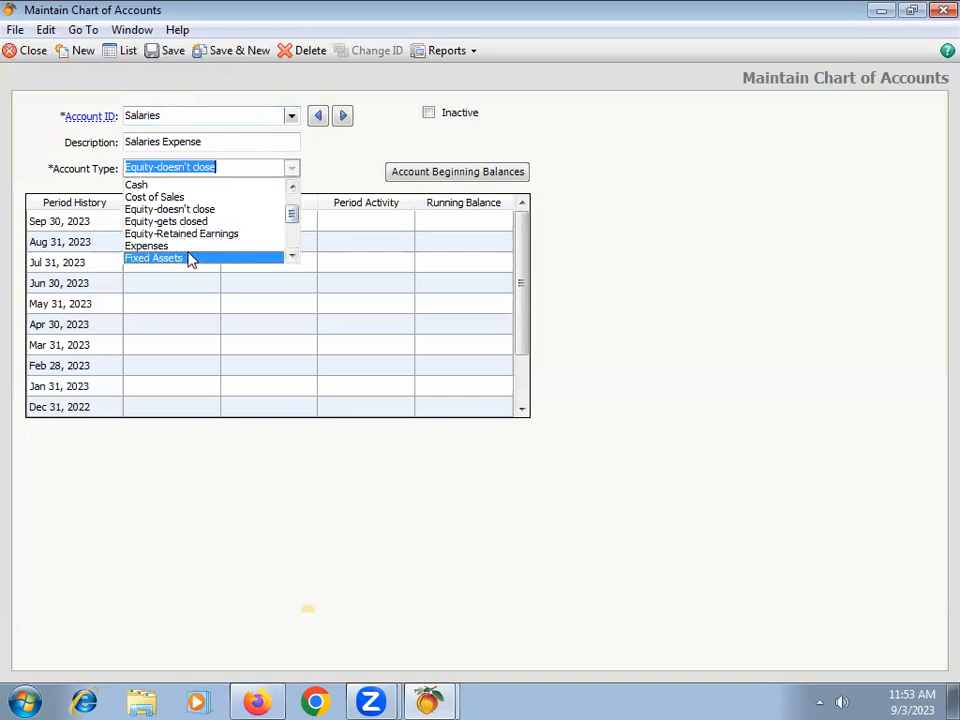
pyautogui.click(168, 247)
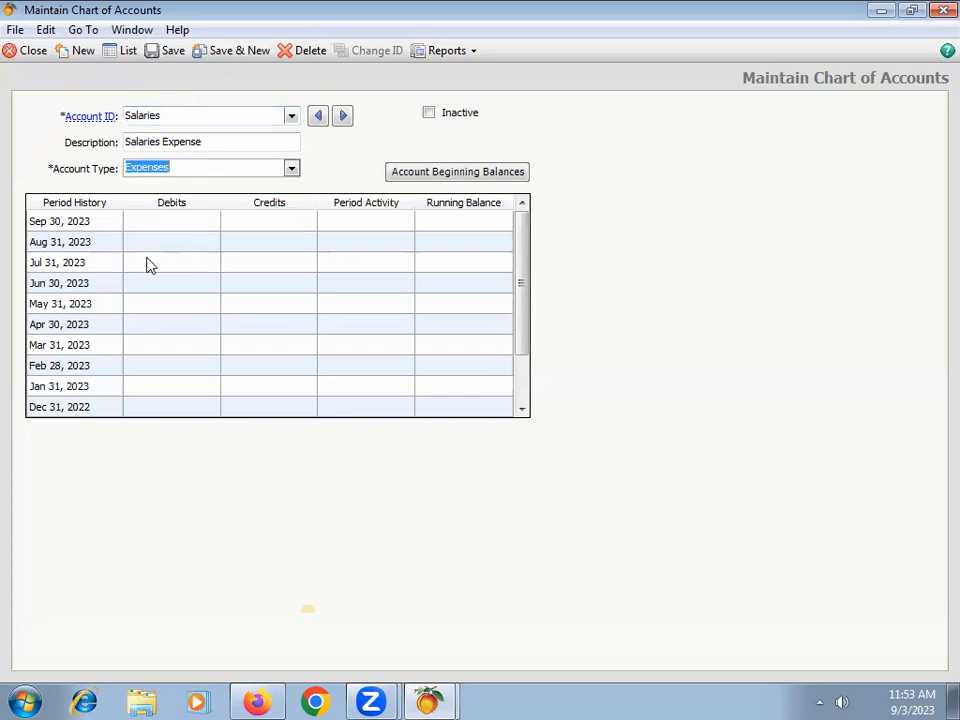
pyautogui.click(228, 52)
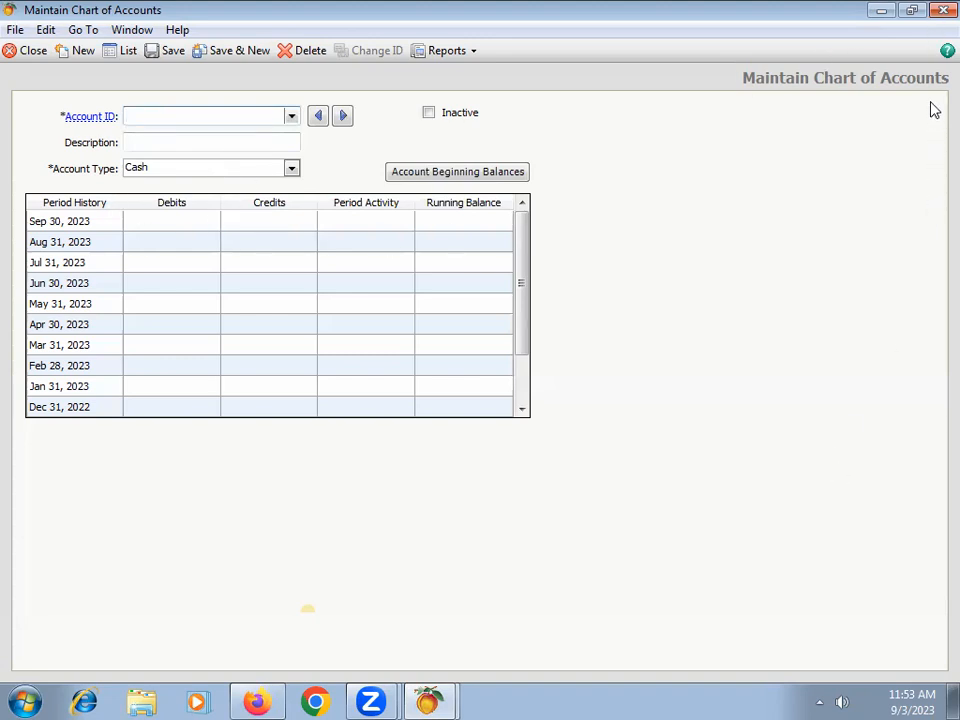
# Step: Close account maintenance, review the company's full account list and its new-account form, and close the list
pyautogui.click(943, 10)
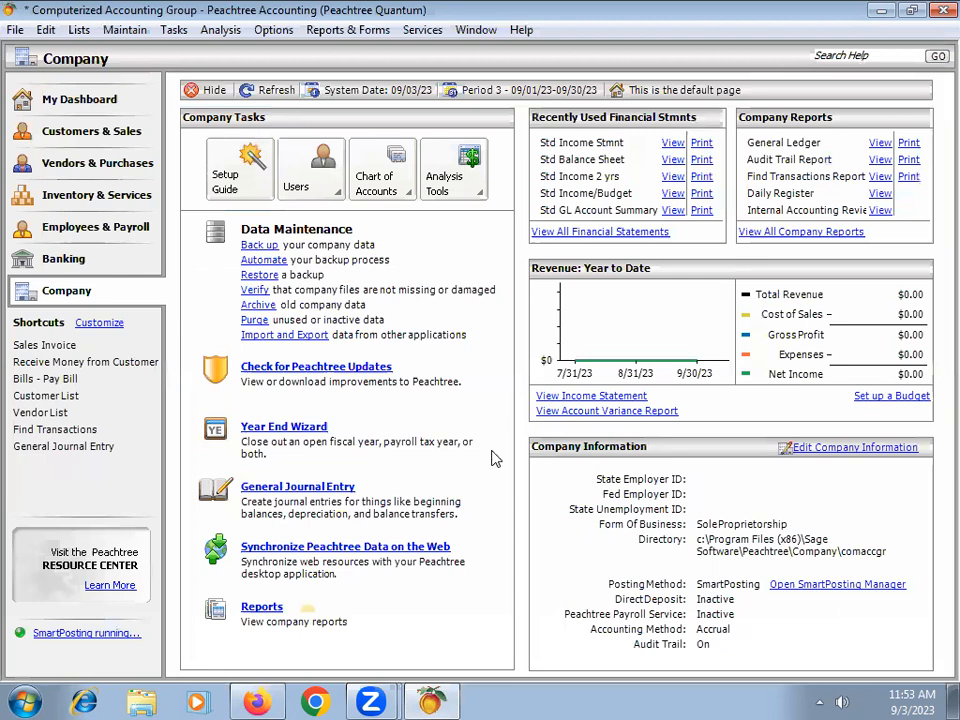
pyautogui.moveTo(383, 163)
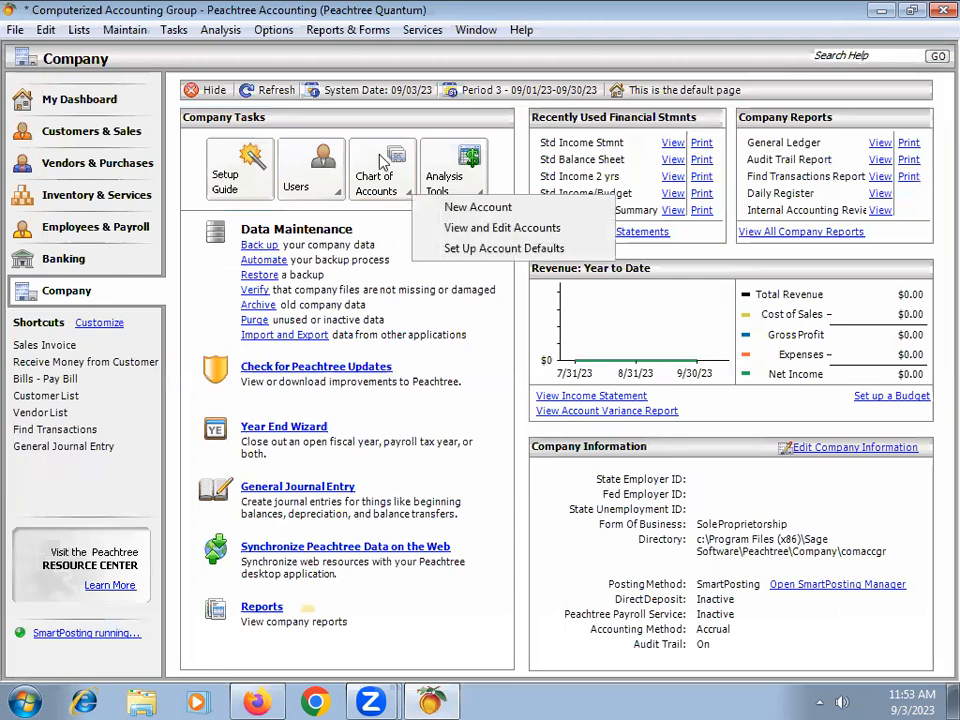
pyautogui.click(492, 236)
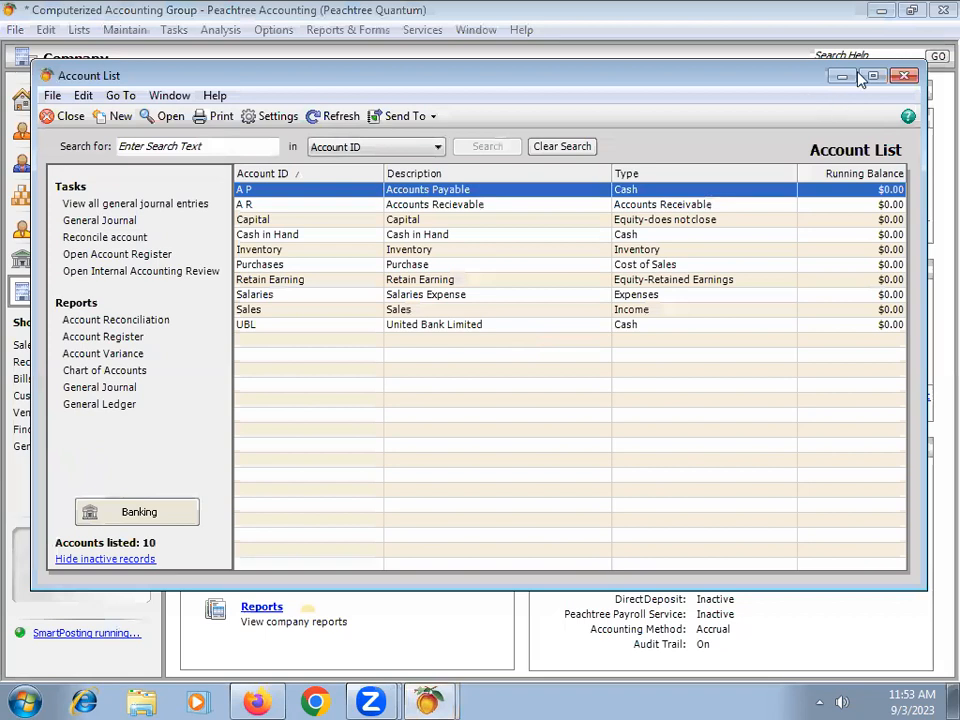
pyautogui.click(872, 76)
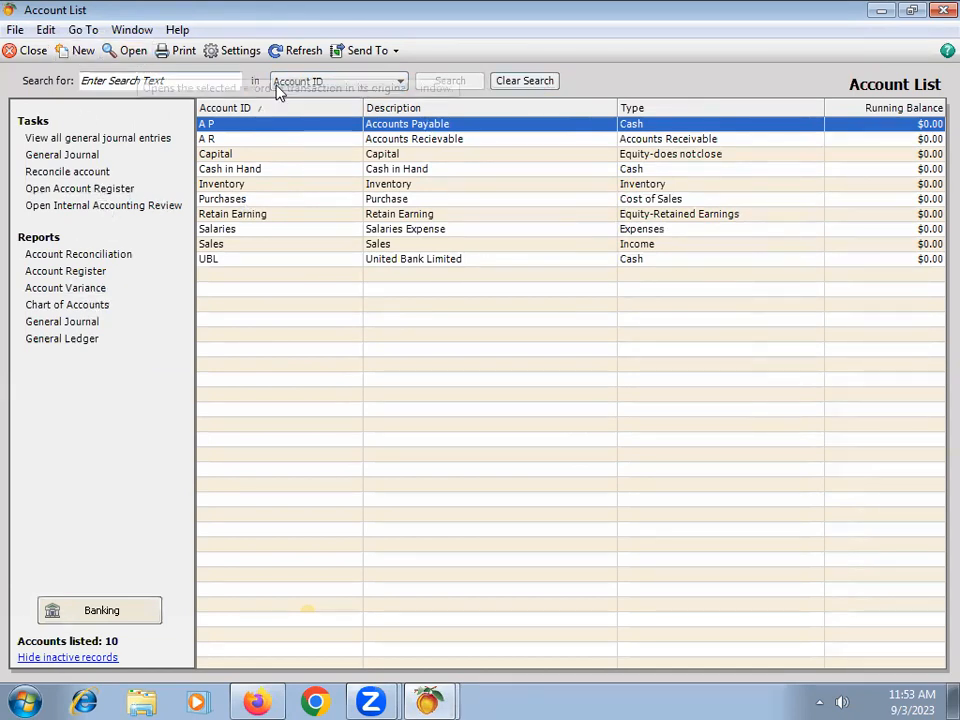
pyautogui.click(83, 53)
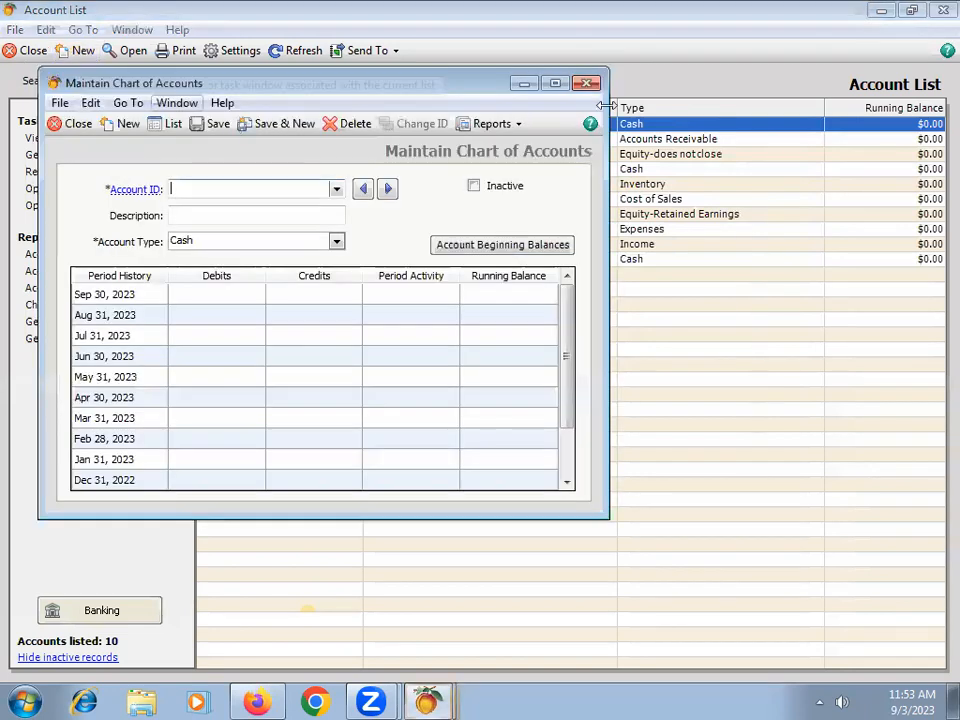
pyautogui.click(583, 81)
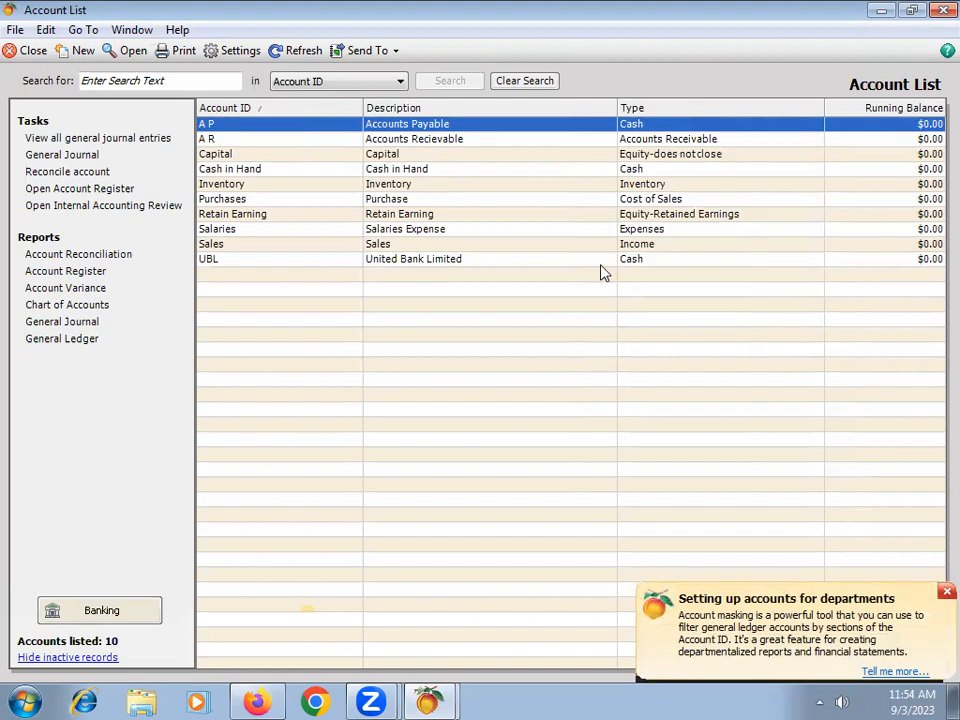
pyautogui.click(946, 592)
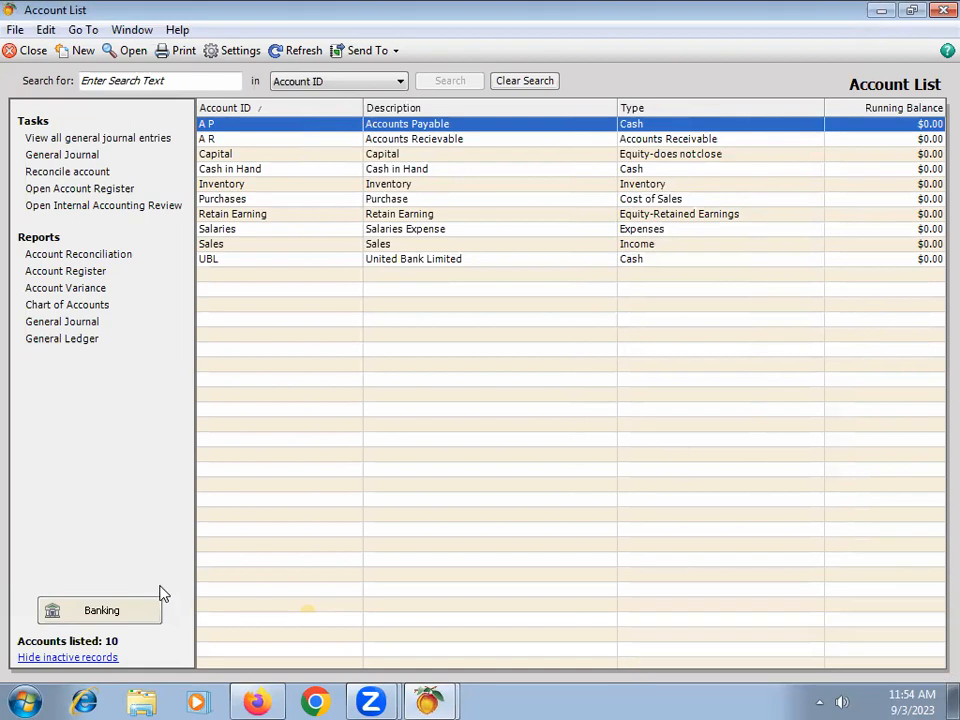
pyautogui.click(28, 52)
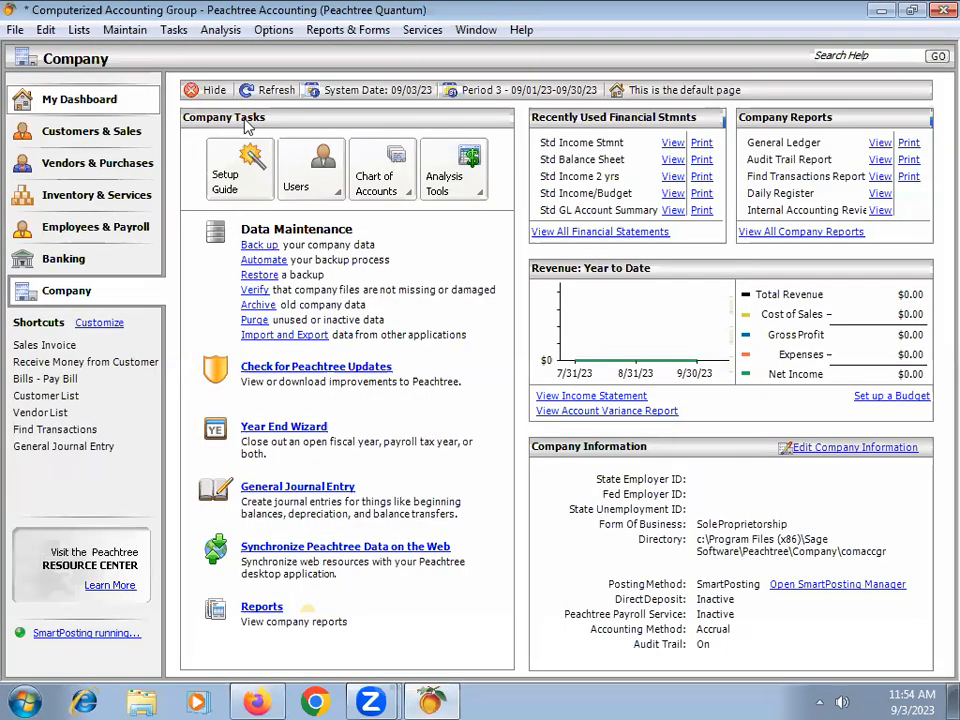
# Step: Reopen chart of accounts maintenance, look over the account fields and type options, and close it
pyautogui.click(126, 30)
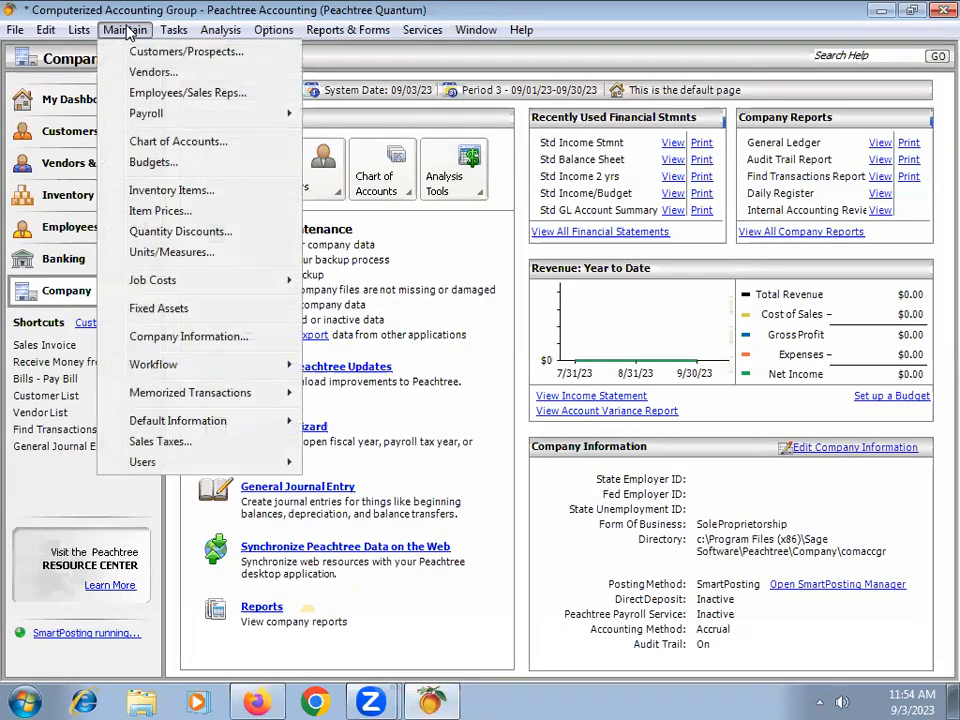
pyautogui.click(180, 141)
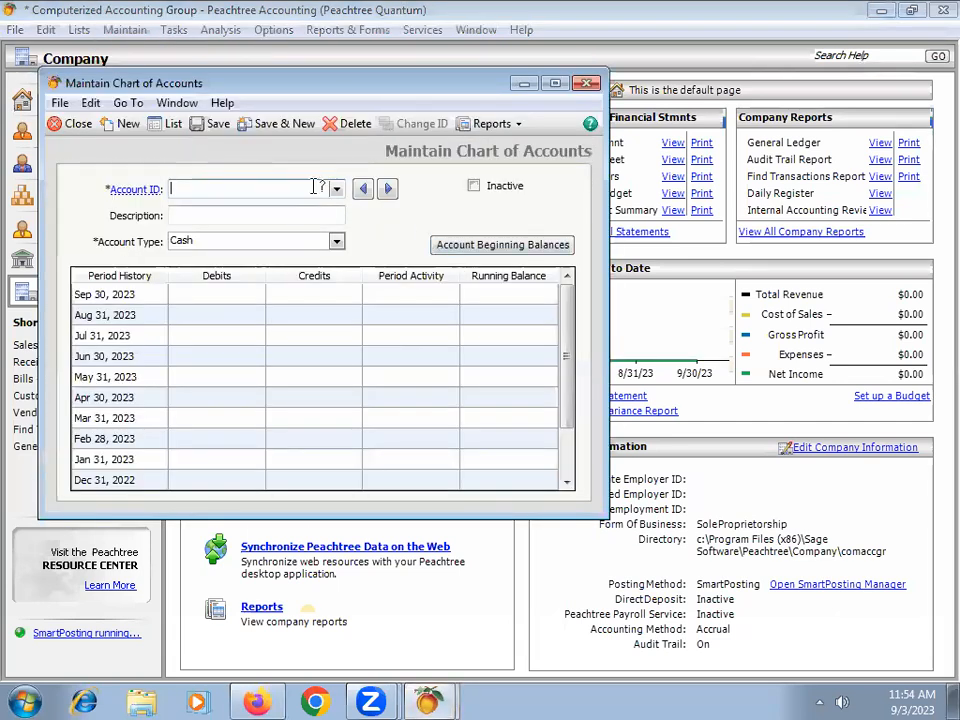
pyautogui.click(555, 83)
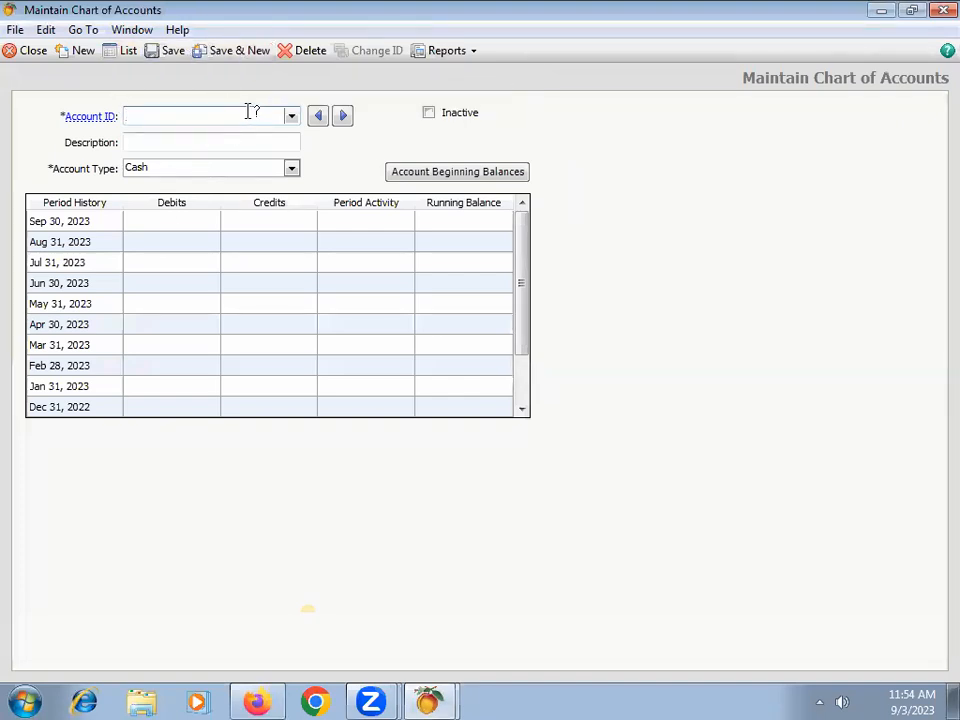
pyautogui.click(251, 142)
pyautogui.click(246, 169)
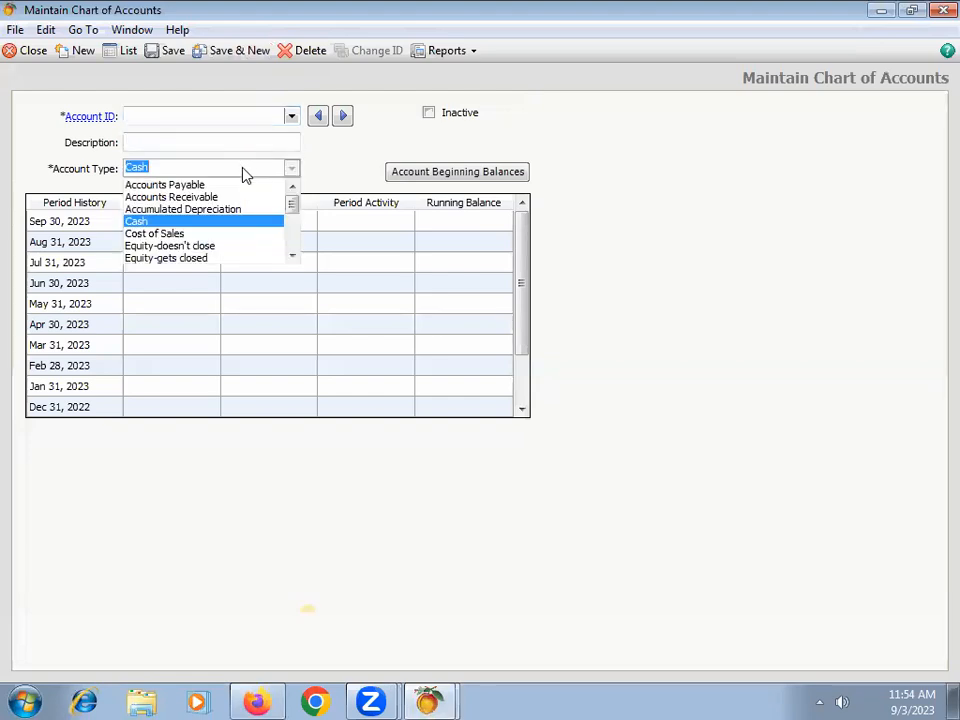
pyautogui.click(350, 172)
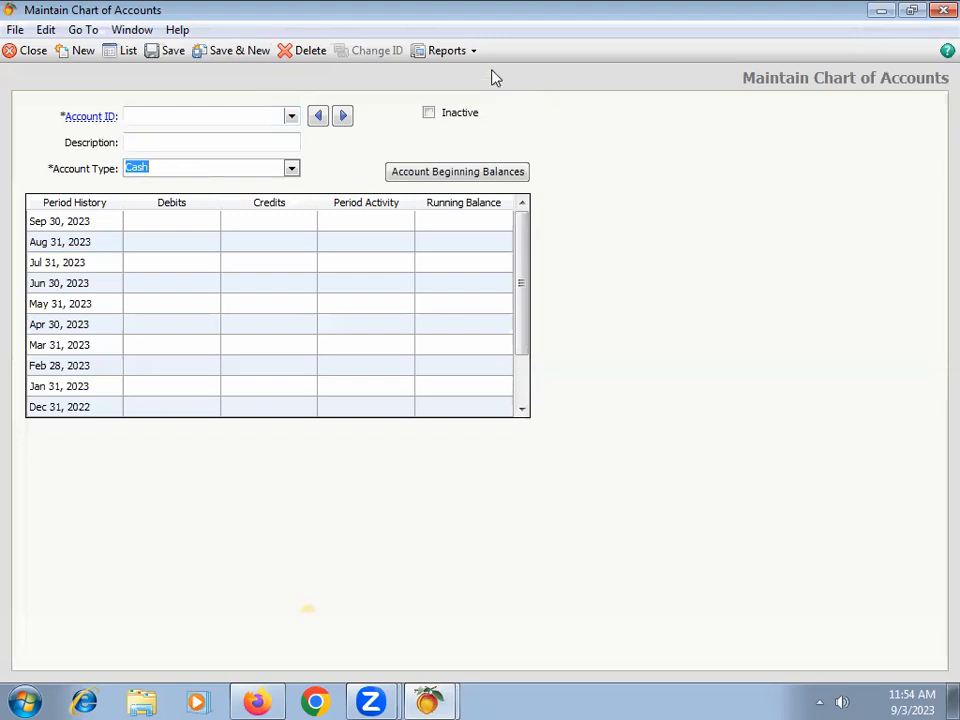
pyautogui.click(938, 12)
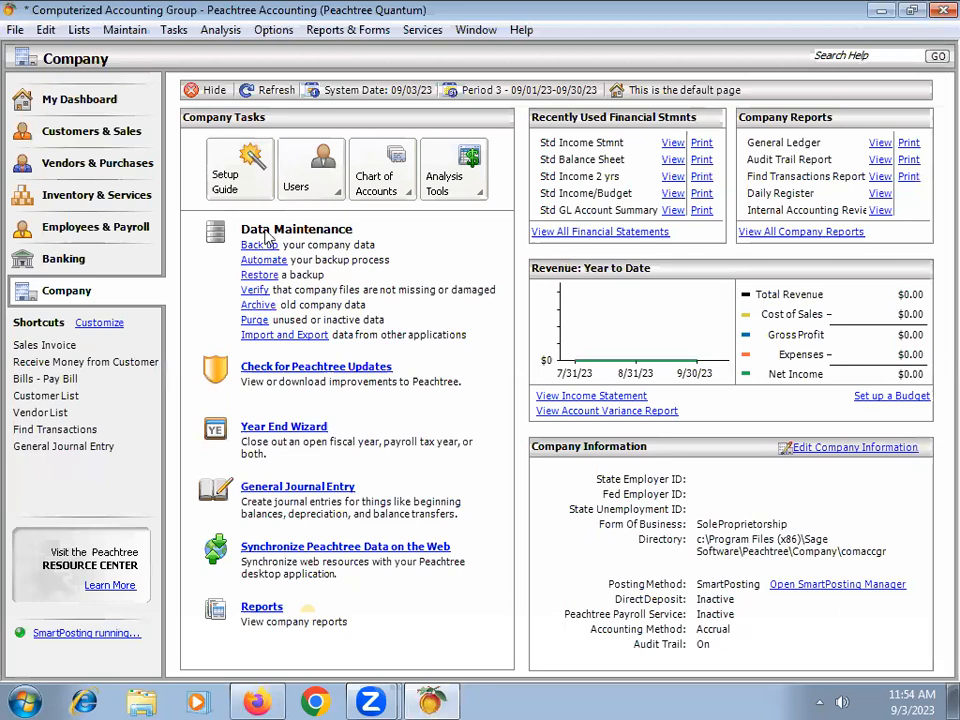